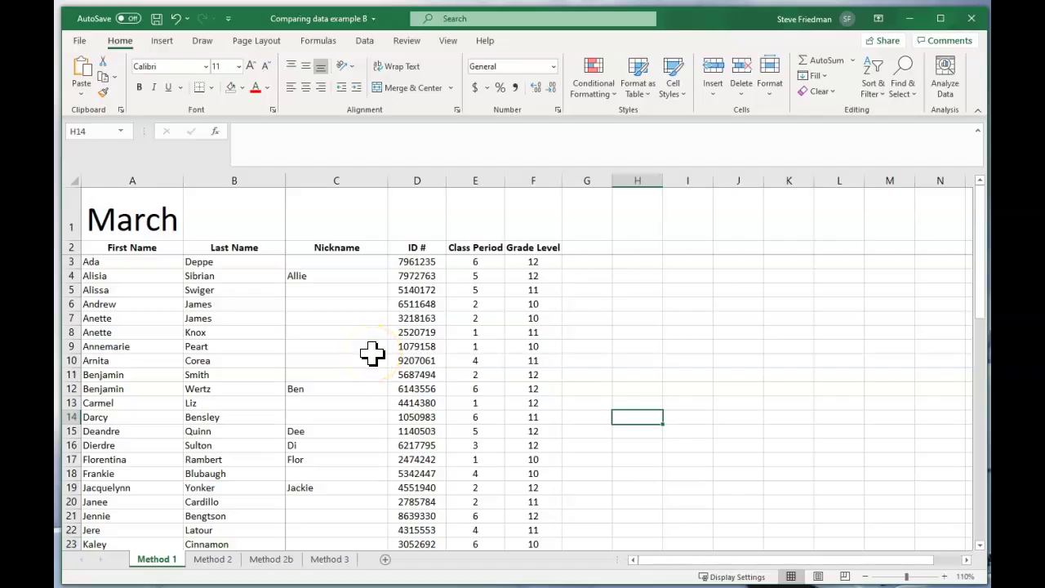
# Step: Enter the header "Check" in cell G2 of the March sheet
pyautogui.scroll(-1, 391, 351)
pyautogui.scroll(1, 390, 351)
pyautogui.click(596, 247)
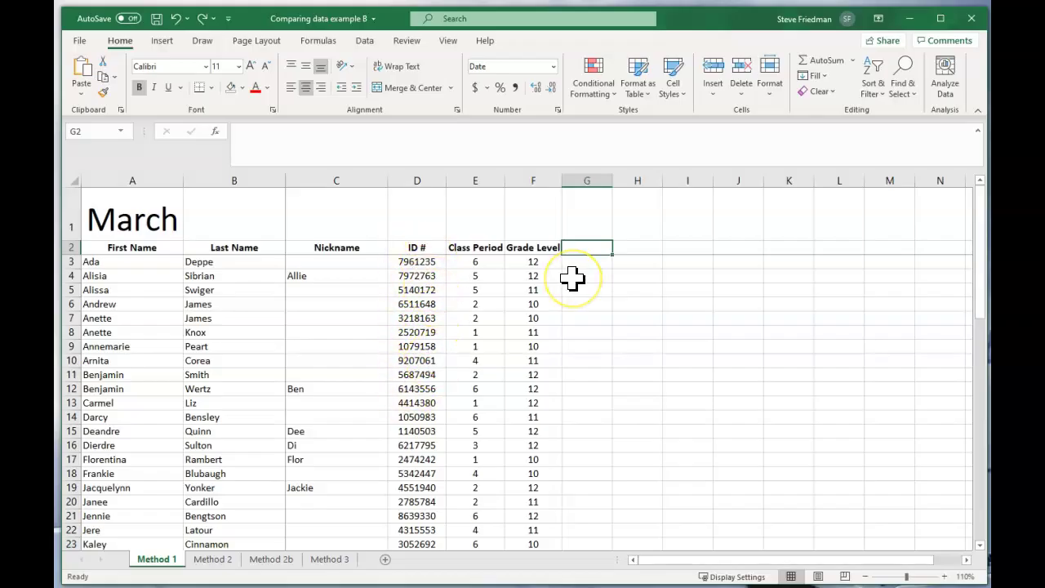
pyautogui.write('Check')
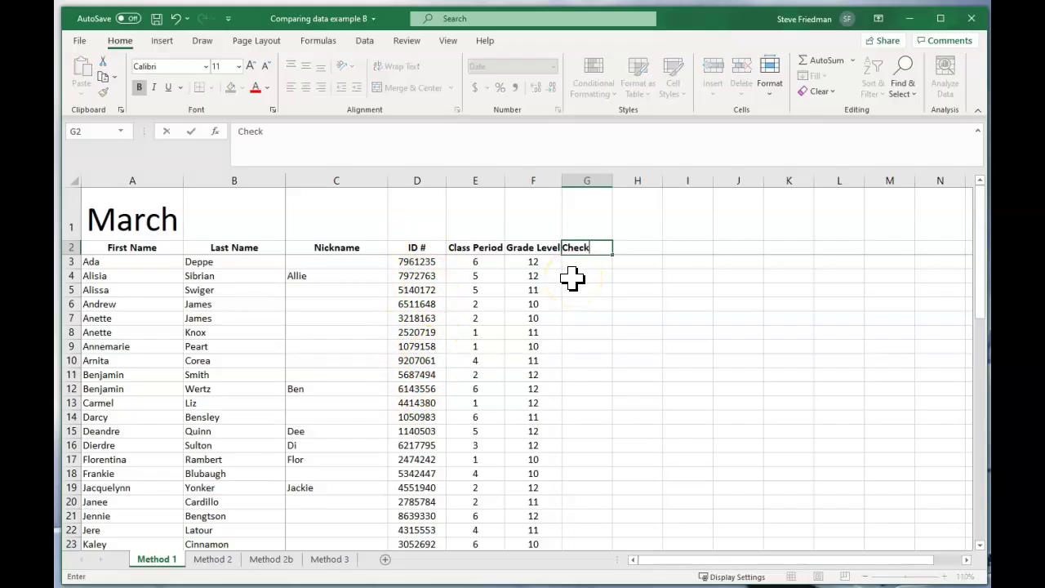
pyautogui.press('Return')
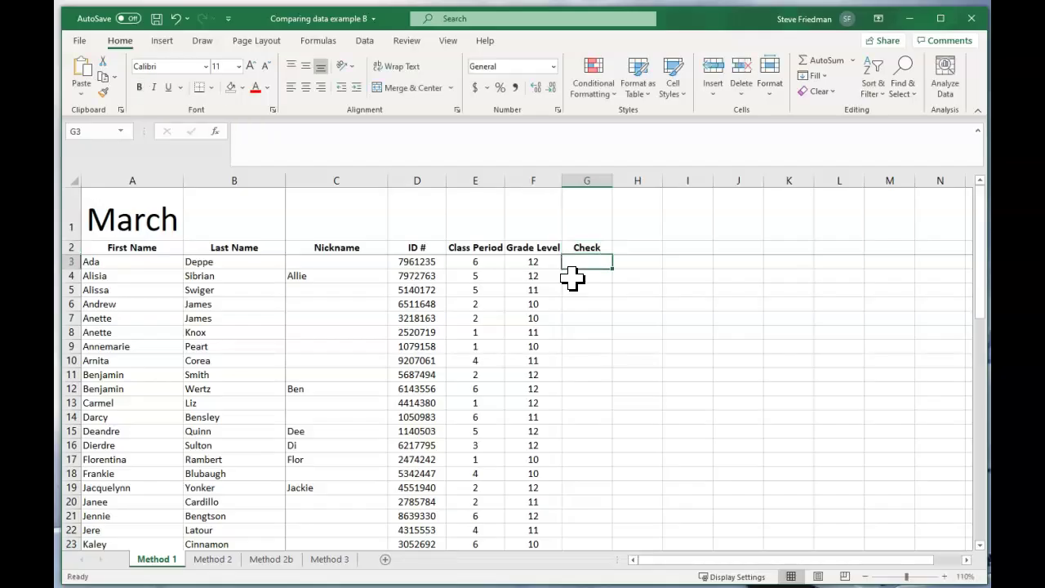
# Step: Enter =COUNTIF('[Comparing data example A.xlsx]Method 1'!$D:$D,D3) in G3 of the March sheet and fill it down the Check column
pyautogui.write('=')
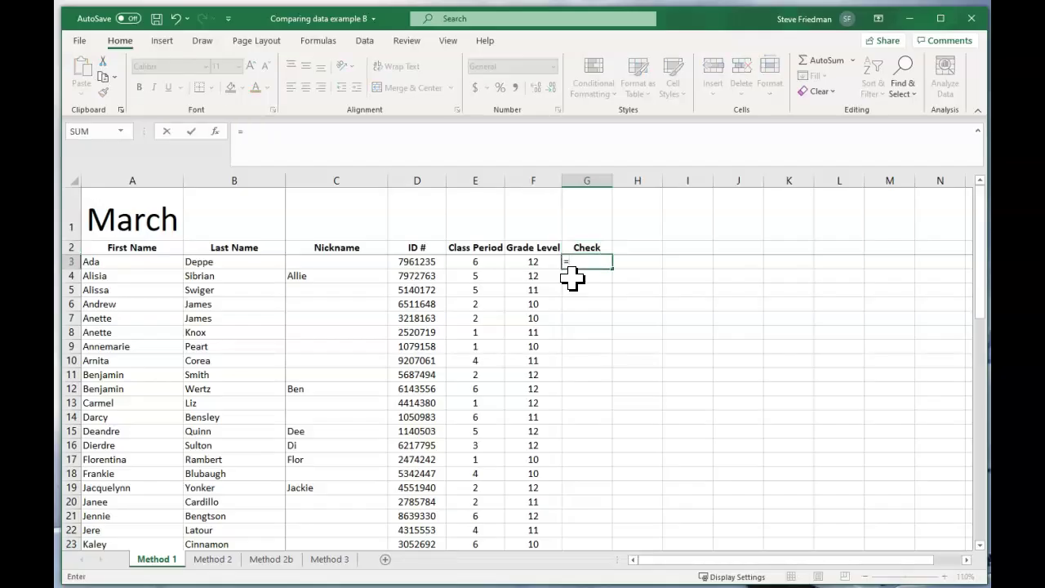
pyautogui.write('count')
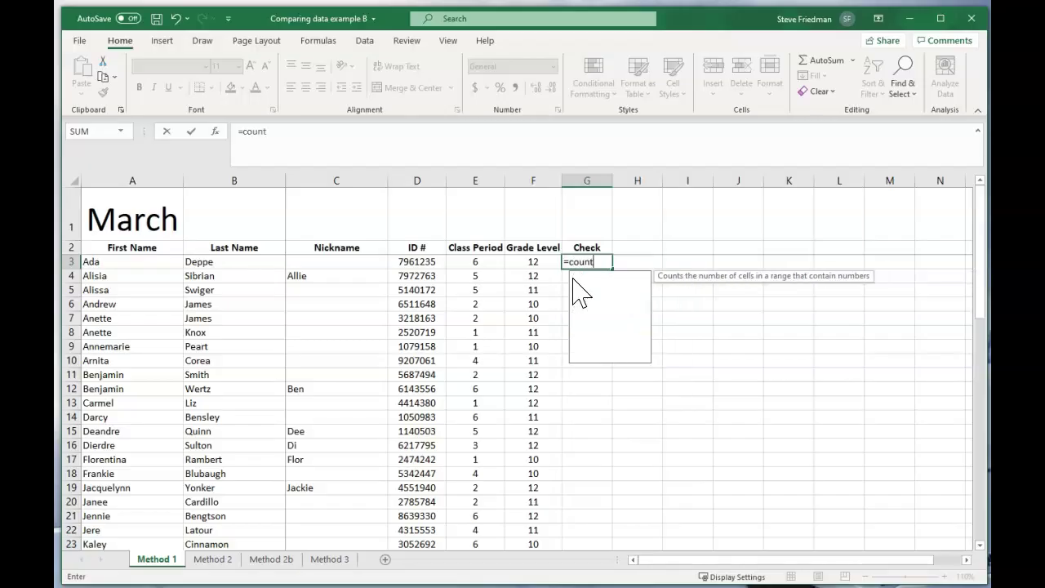
pyautogui.write('if(')
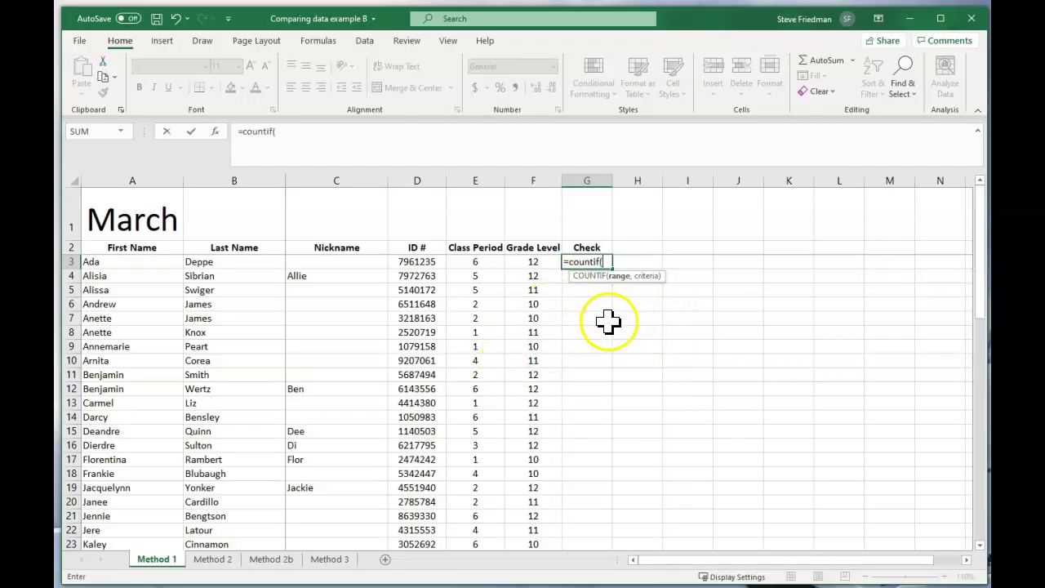
pyautogui.hotkey('ctrl', 'Tab')
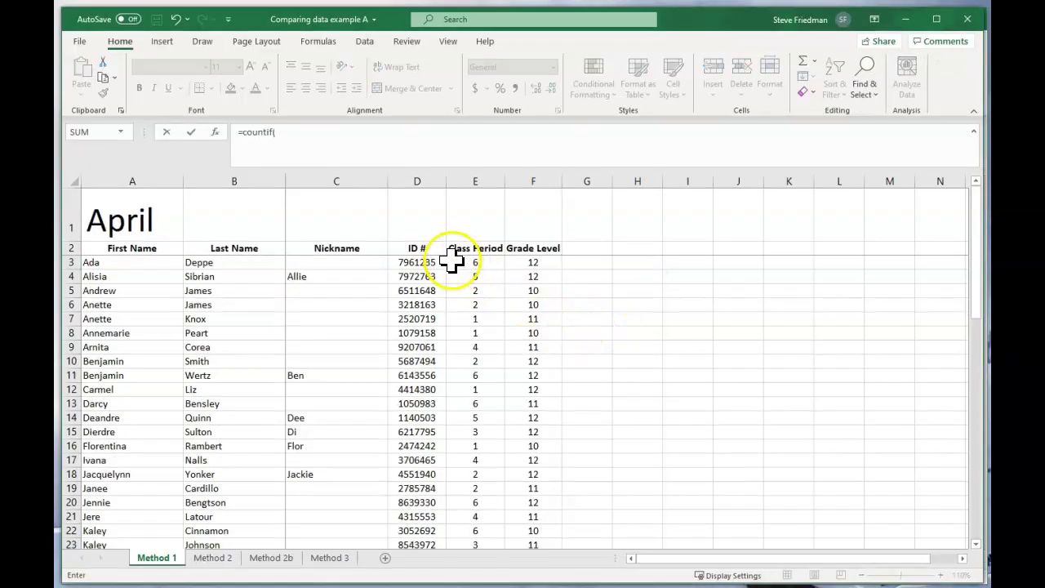
pyautogui.click(429, 171)
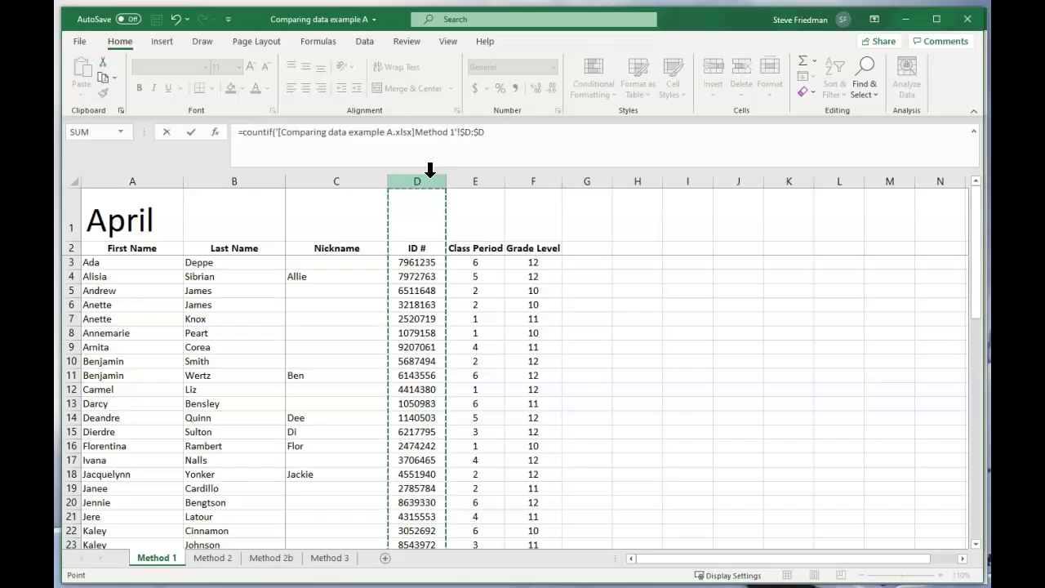
pyautogui.write(',')
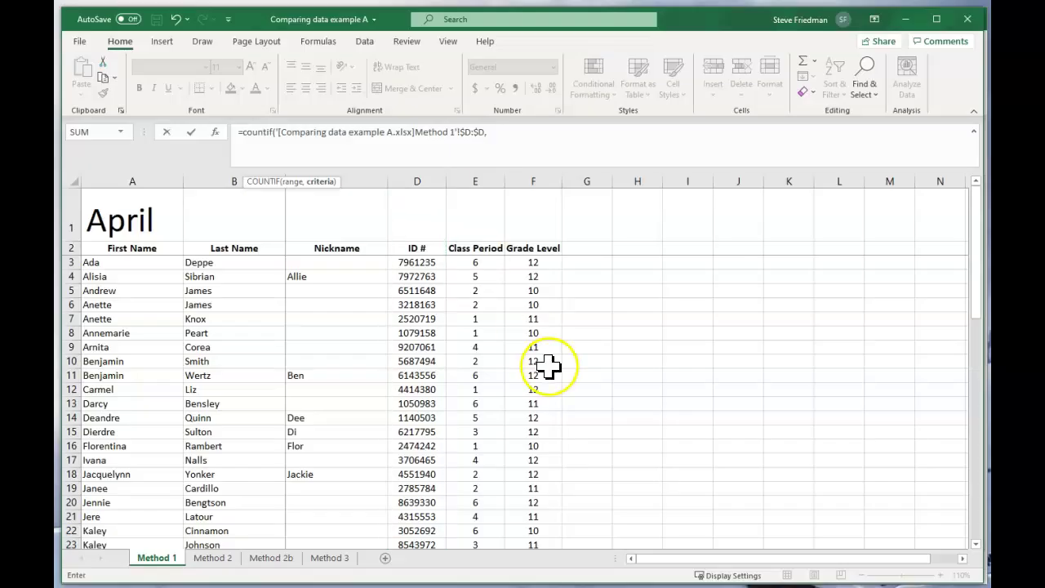
pyautogui.hotkey('ctrl', 'Tab')
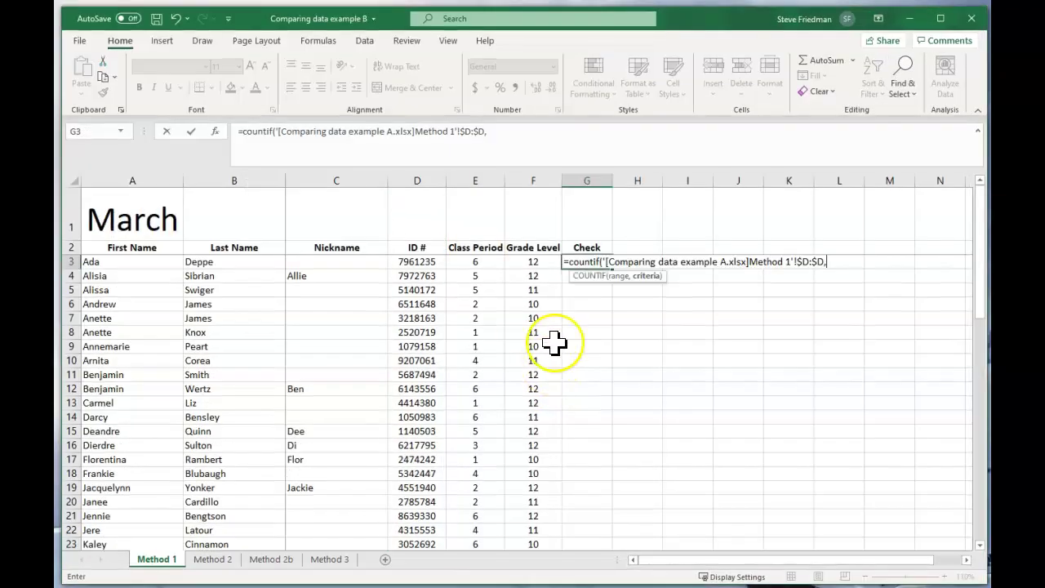
pyautogui.click(428, 261)
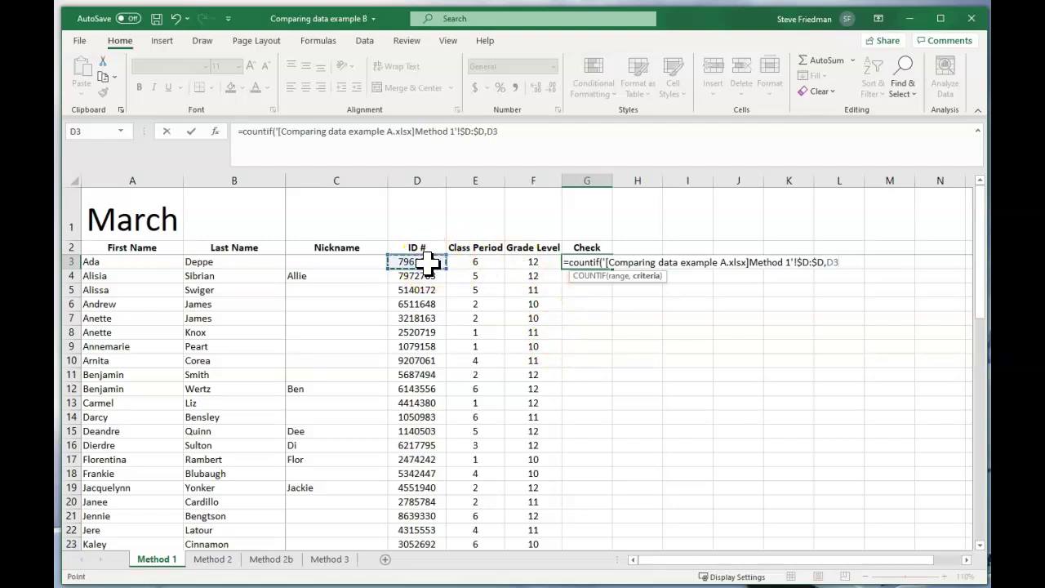
pyautogui.write(')')
pyautogui.press('Return')
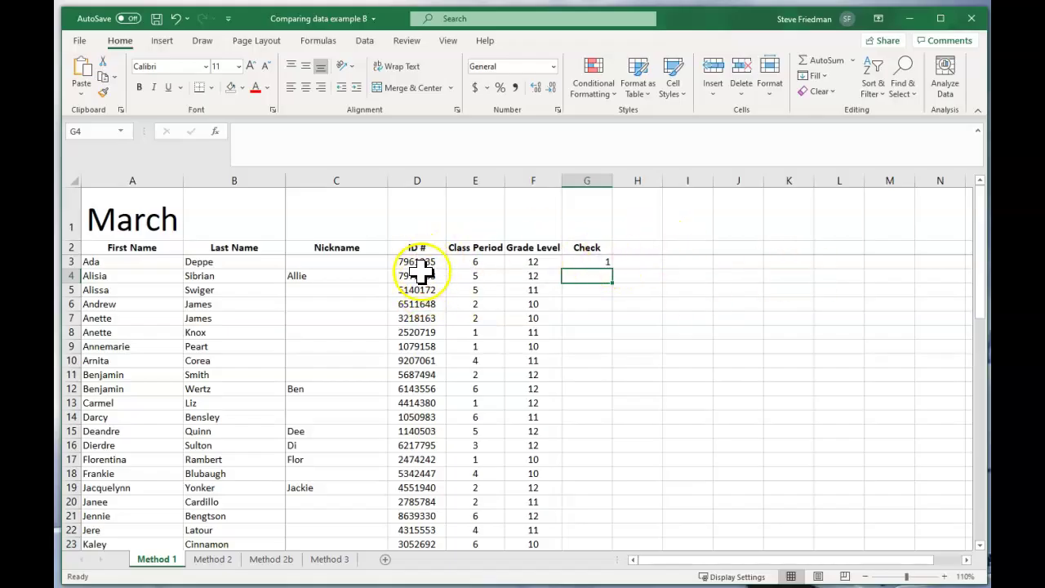
pyautogui.click(601, 261)
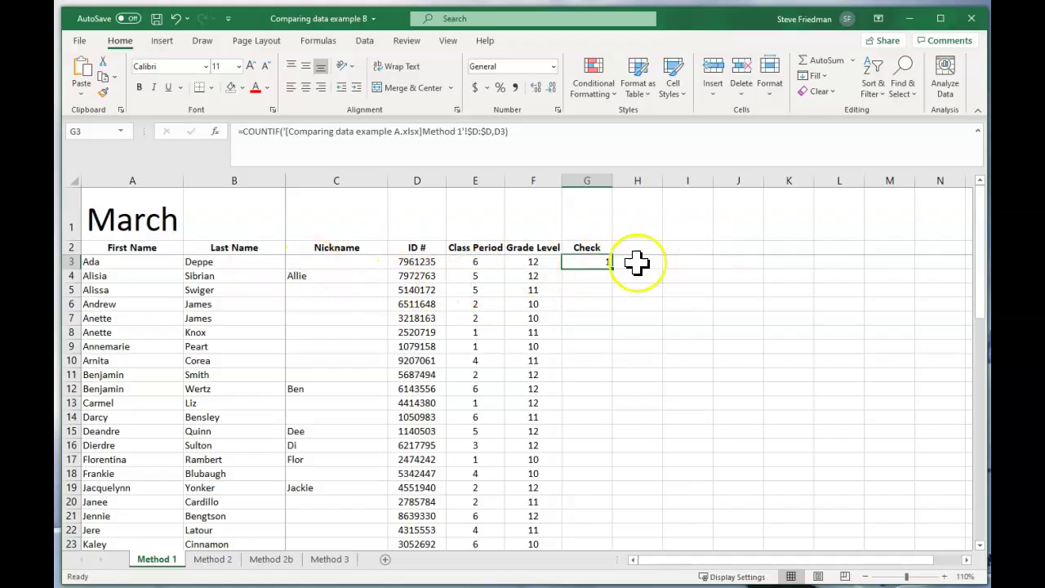
pyautogui.doubleClick(613, 268)
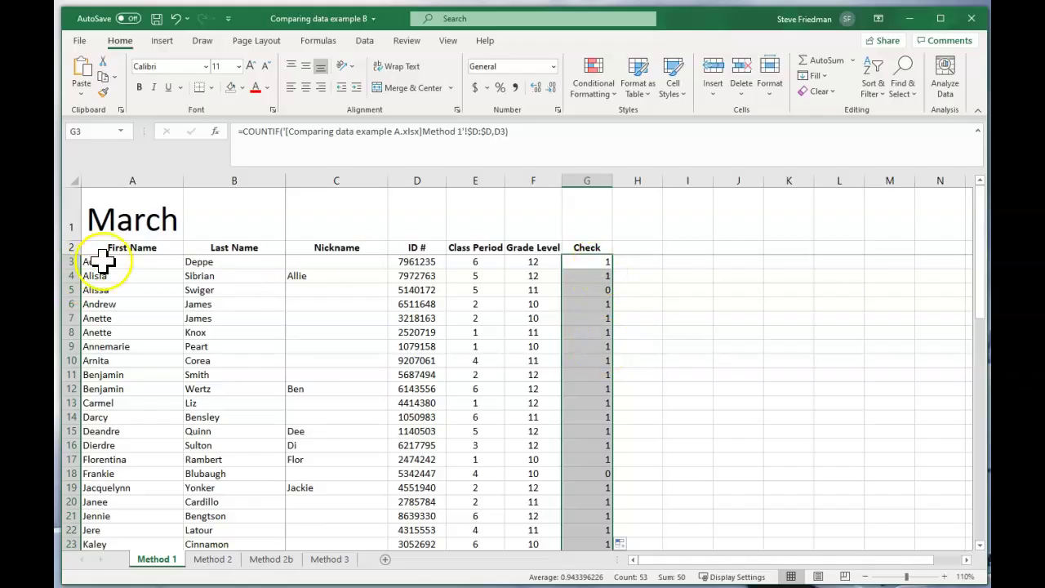
# Step: Add filters to header row 2 of the March sheet and filter the Check column to show only rows with 0
pyautogui.click(72, 247)
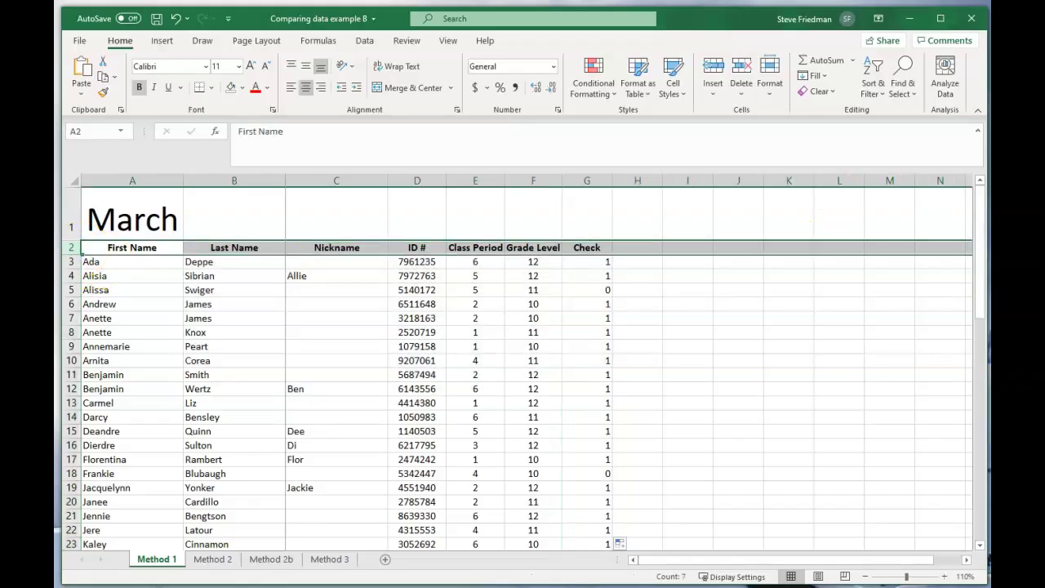
pyautogui.click(873, 77)
pyautogui.click(902, 171)
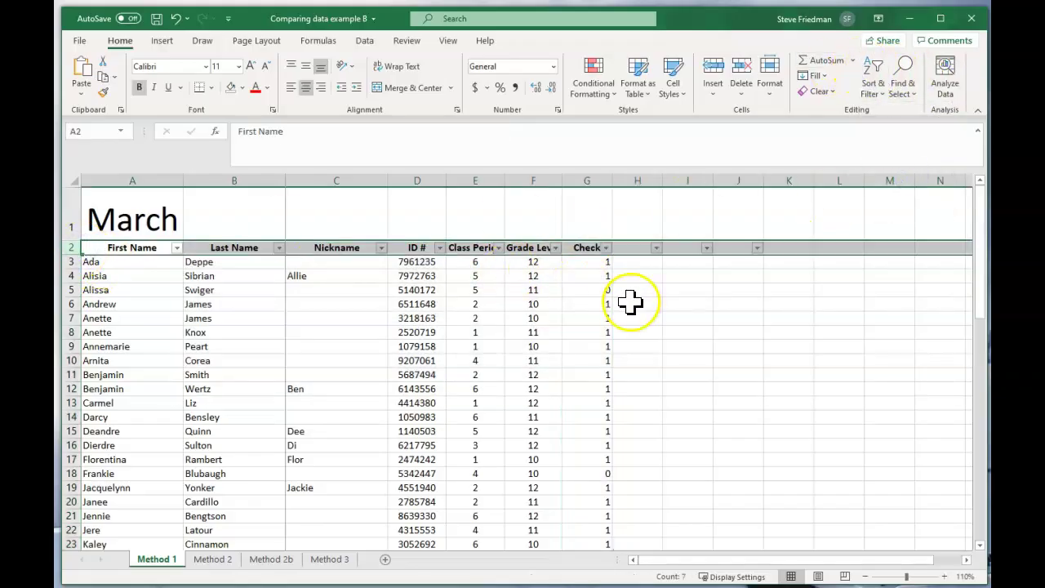
pyautogui.click(595, 276)
pyautogui.click(606, 247)
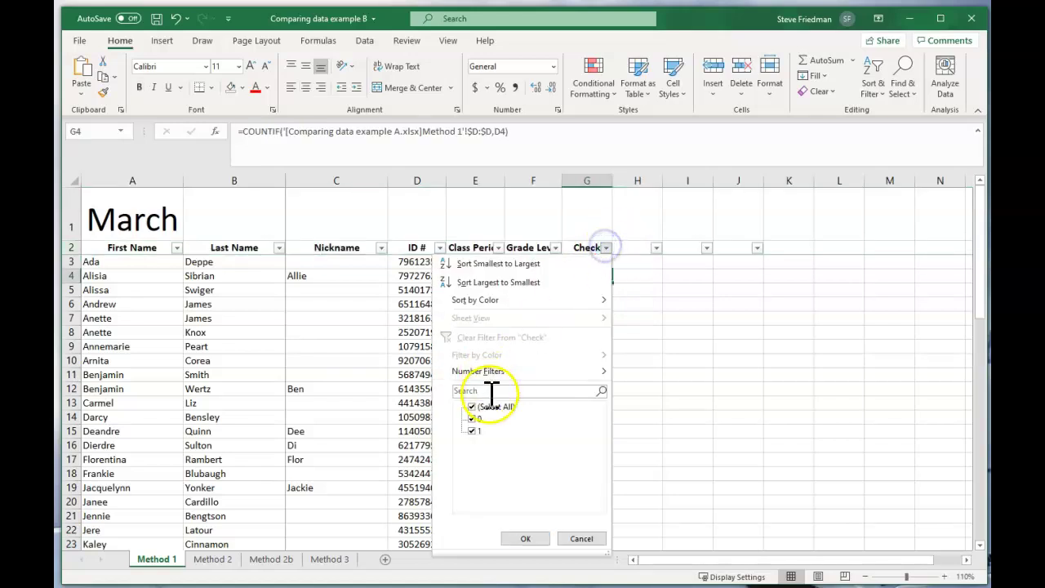
pyautogui.click(473, 431)
pyautogui.click(526, 539)
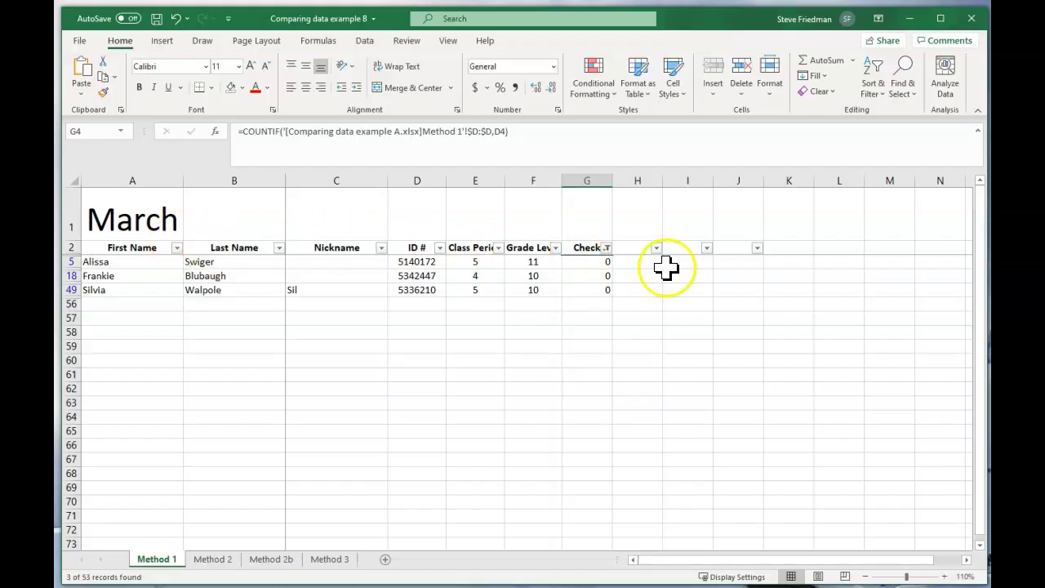
pyautogui.click(602, 276)
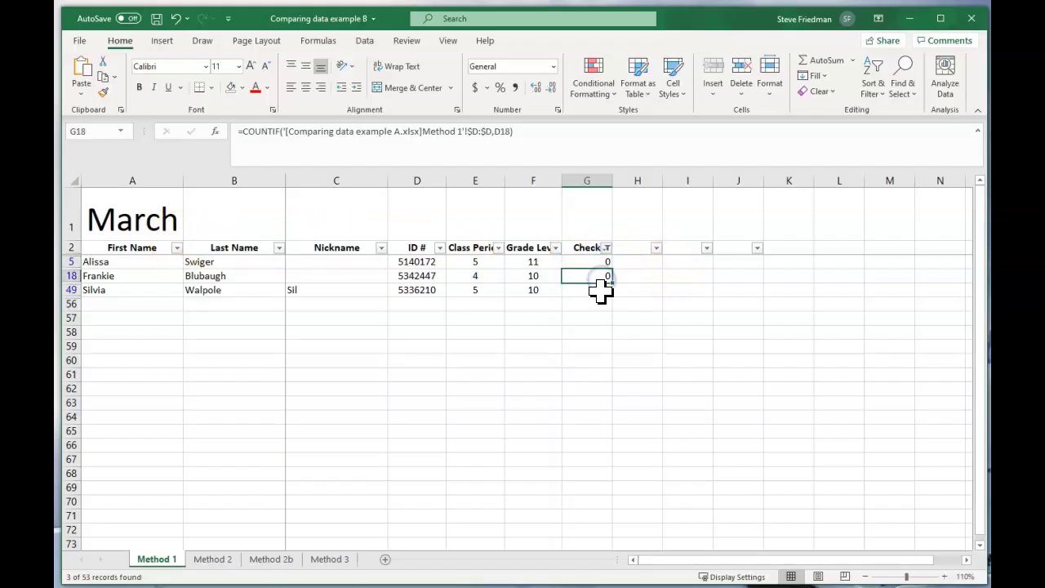
pyautogui.click(602, 290)
pyautogui.click(602, 275)
pyautogui.click(602, 289)
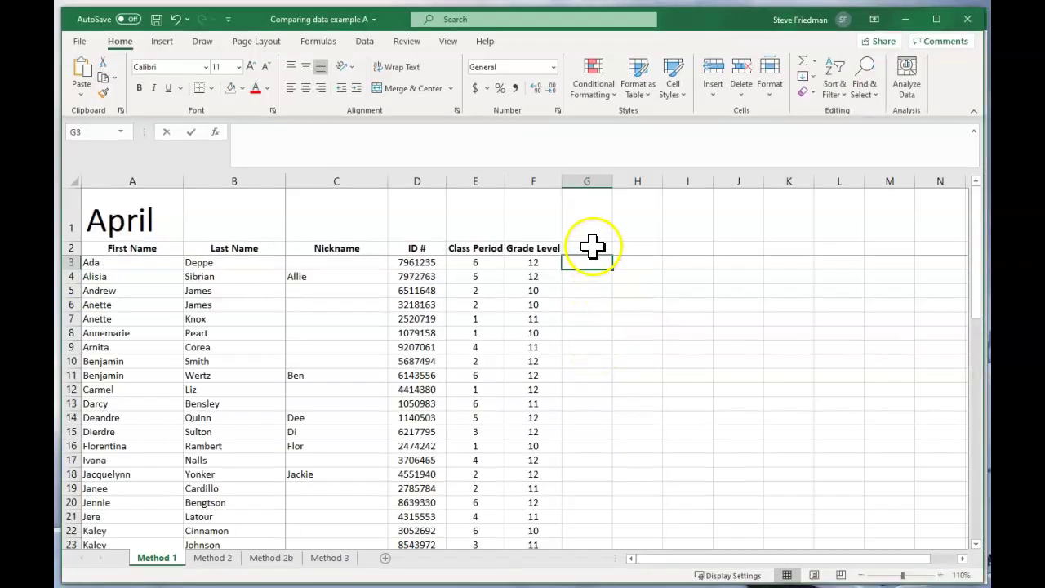
# Step: Enter the header "Check" in cell G2 of the April sheet in the Comparing data example A workbook
pyautogui.click(596, 248)
pyautogui.write('Check')
pyautogui.press('Return')
# Step: Enter =COUNTIF('[Comparing data example B.xlsx]Method 1'!$D:$D,D3) in G3 of the April sheet and fill it down the Check column
pyautogui.write('=')
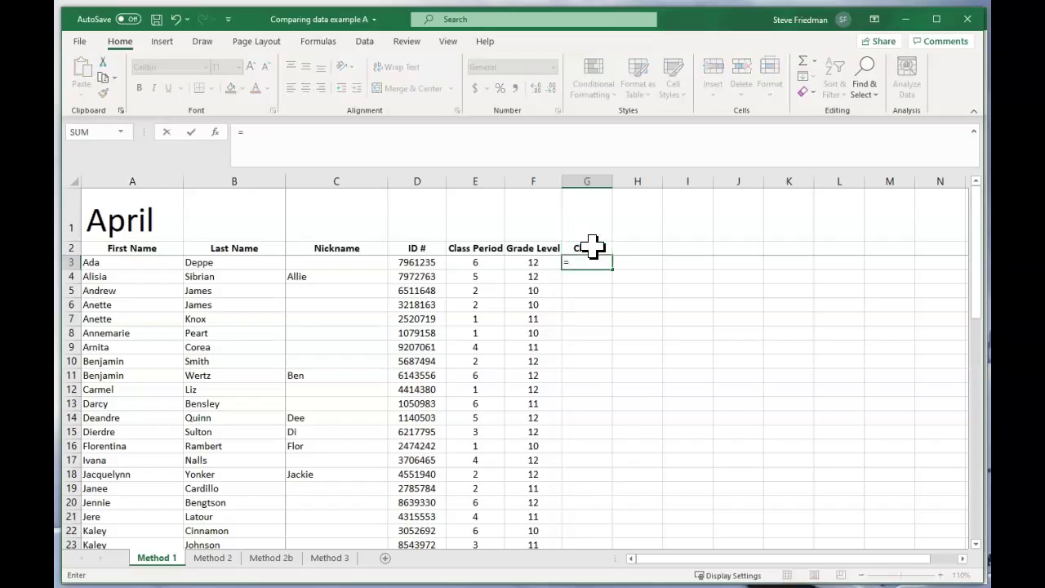
pyautogui.write('countif(')
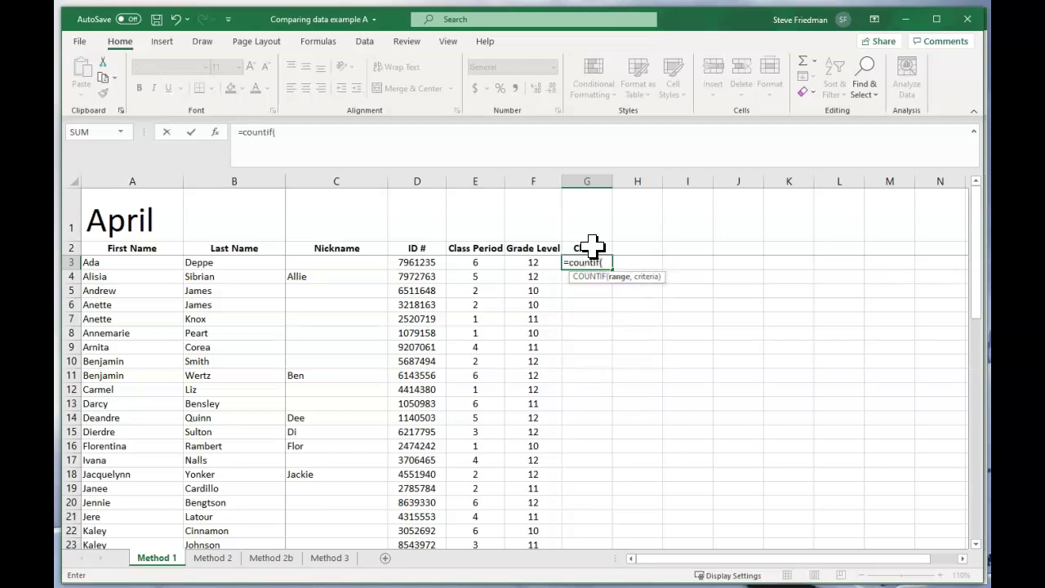
pyautogui.hotkey('ctrl', 'Tab')
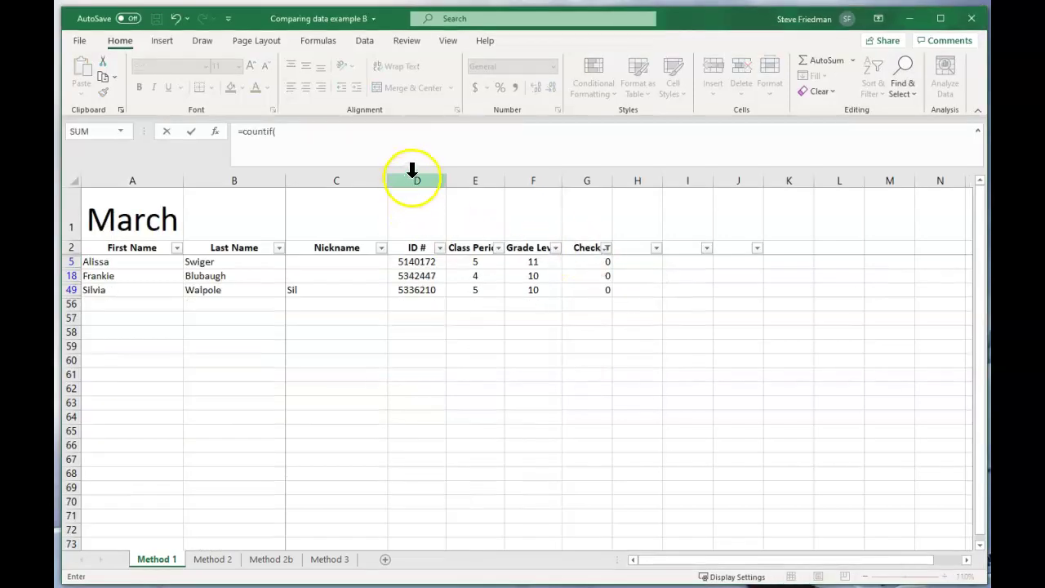
pyautogui.click(412, 174)
pyautogui.write(',')
pyautogui.hotkey('ctrl', 'Tab')
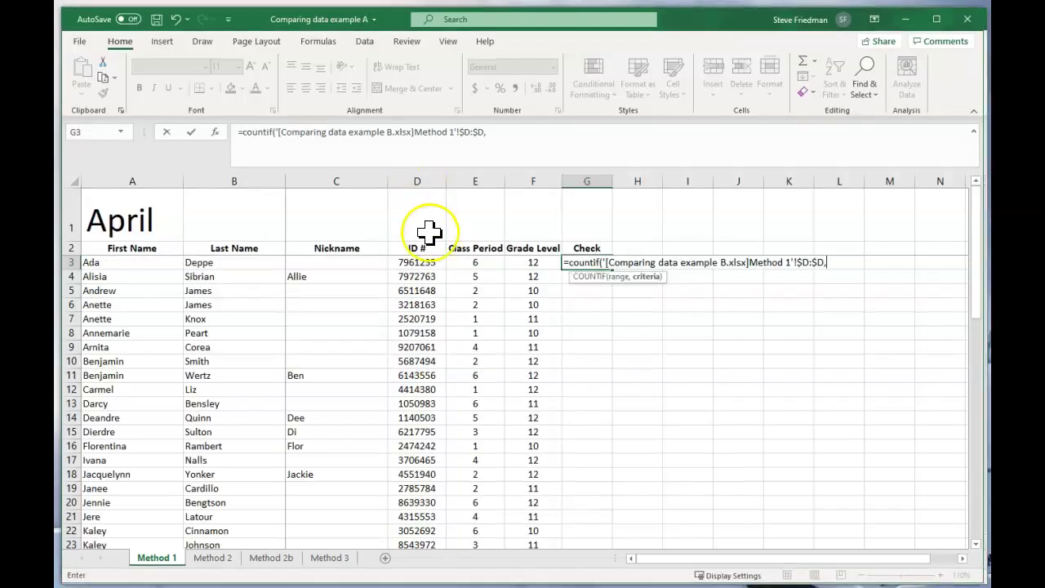
pyautogui.click(417, 262)
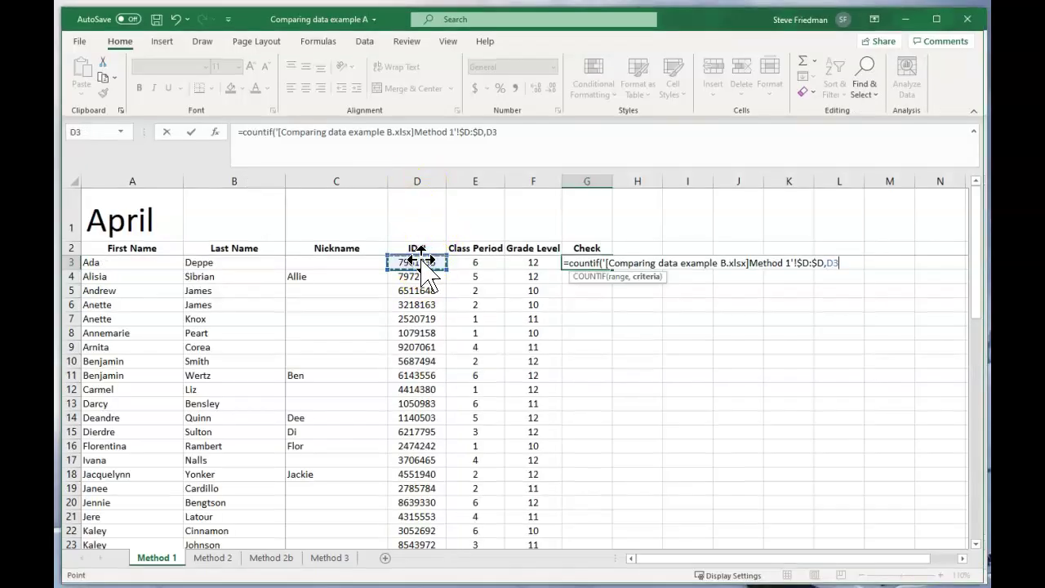
pyautogui.write(')')
pyautogui.press('Return')
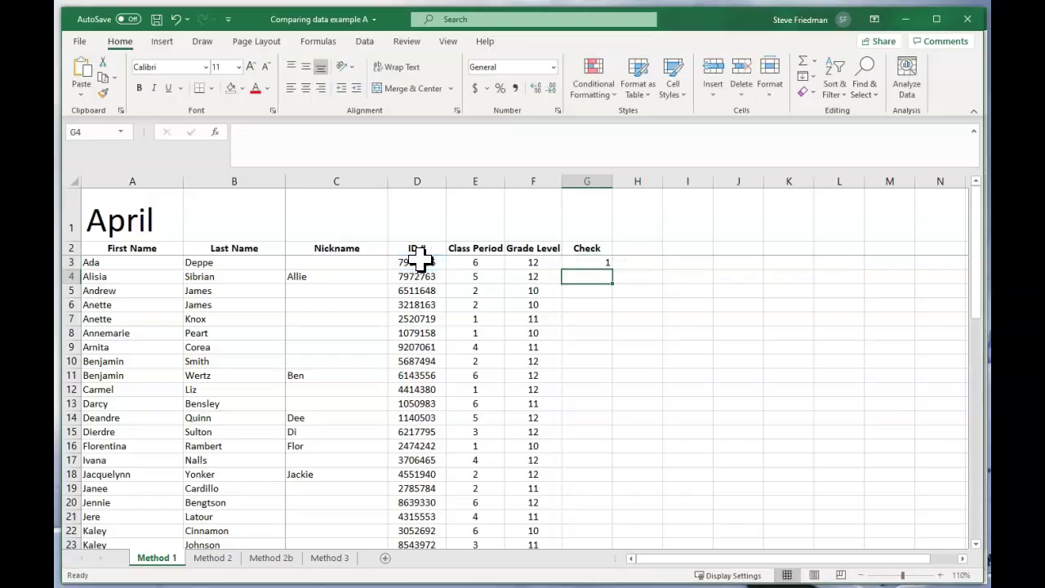
pyautogui.press('Up')
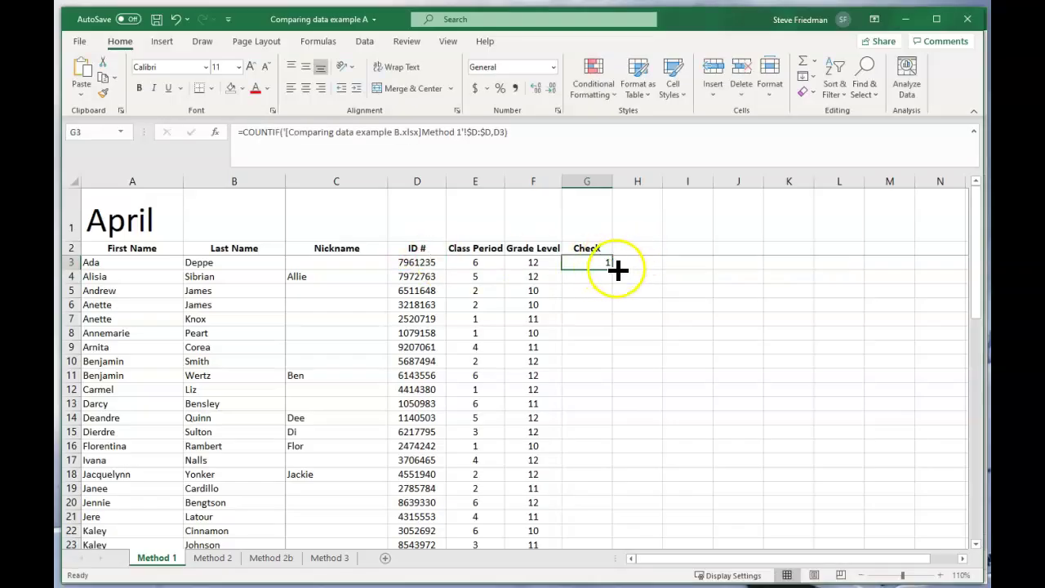
pyautogui.doubleClick(612, 268)
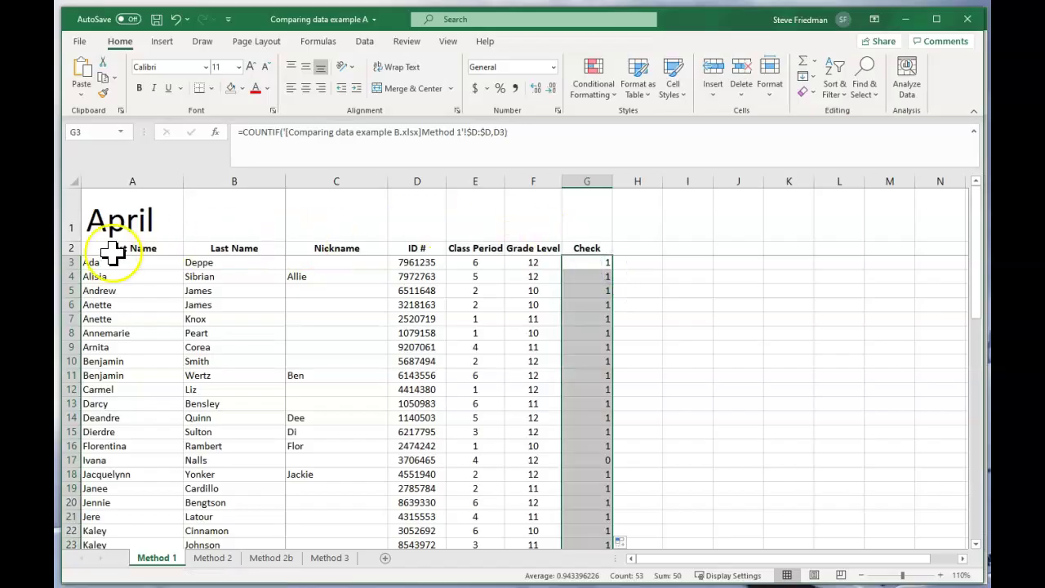
# Step: Add filters to header row 2 of the April sheet and filter the Check column to show only rows with 0
pyautogui.click(71, 249)
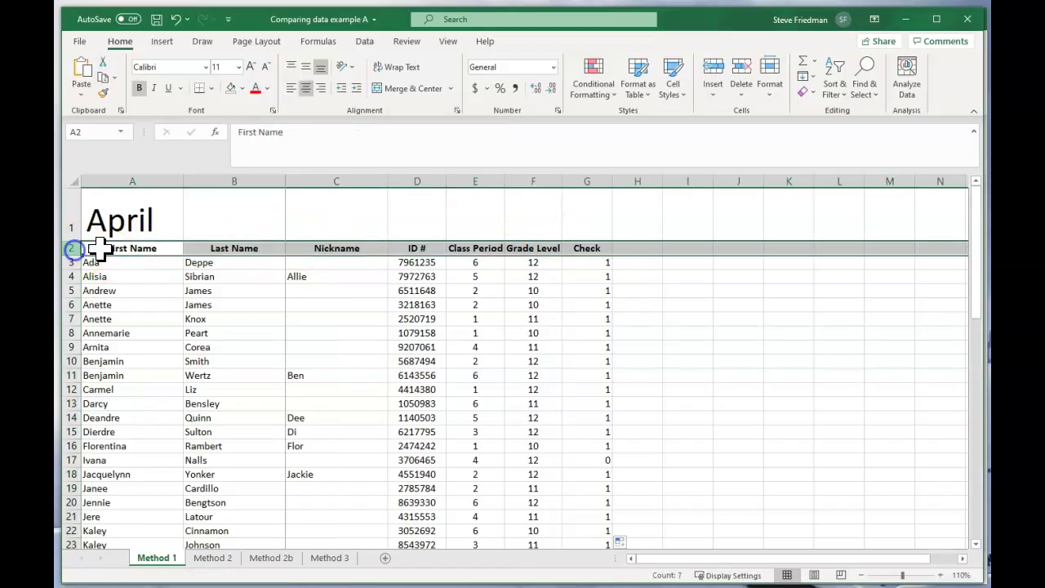
pyautogui.click(832, 79)
pyautogui.click(840, 168)
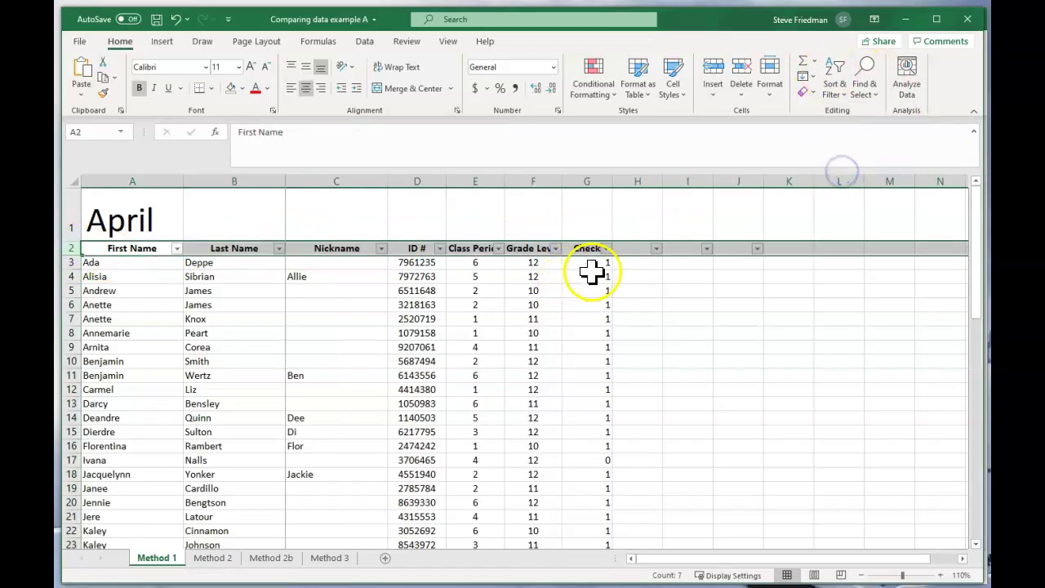
pyautogui.click(592, 272)
pyautogui.click(605, 249)
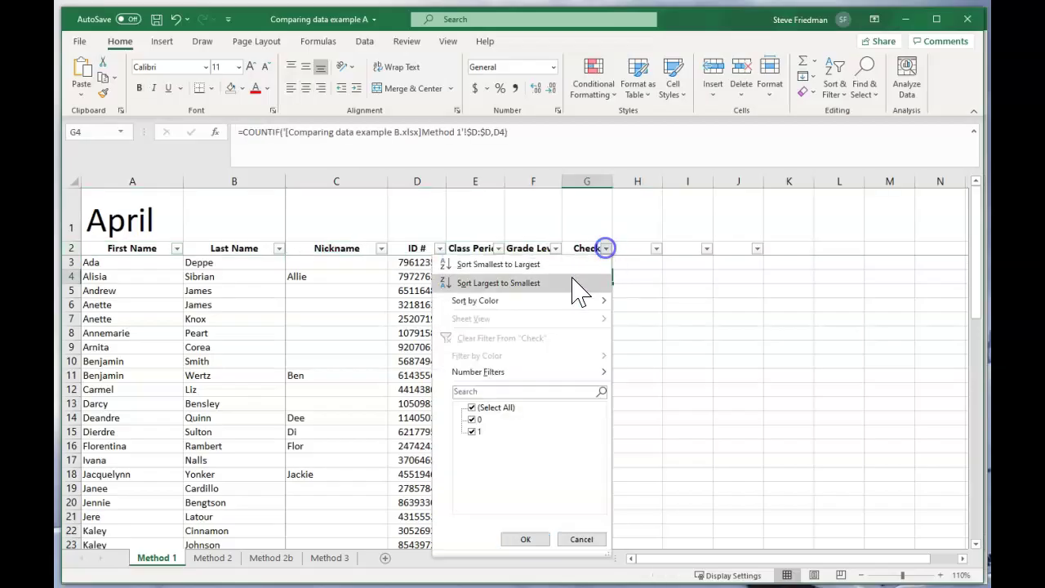
pyautogui.click(472, 431)
pyautogui.click(526, 539)
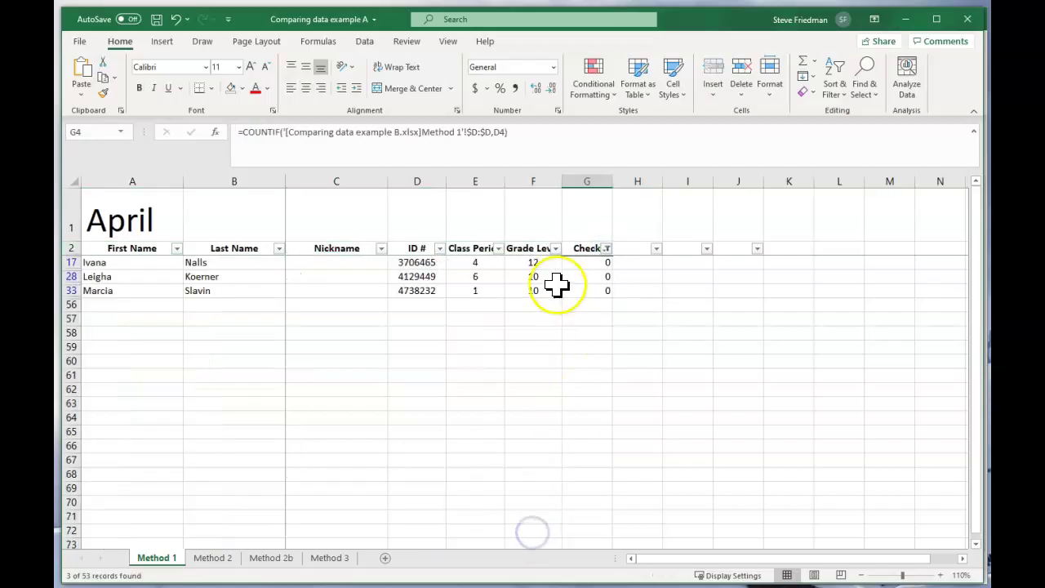
# Step: Open the Method 2 worksheet of the April workbook
pyautogui.click(198, 262)
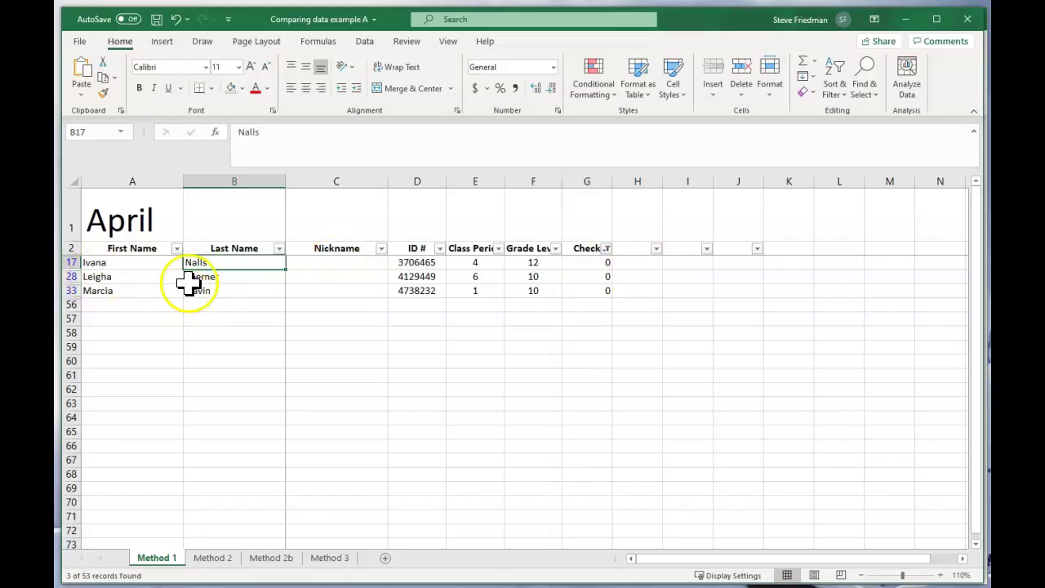
pyautogui.click(440, 264)
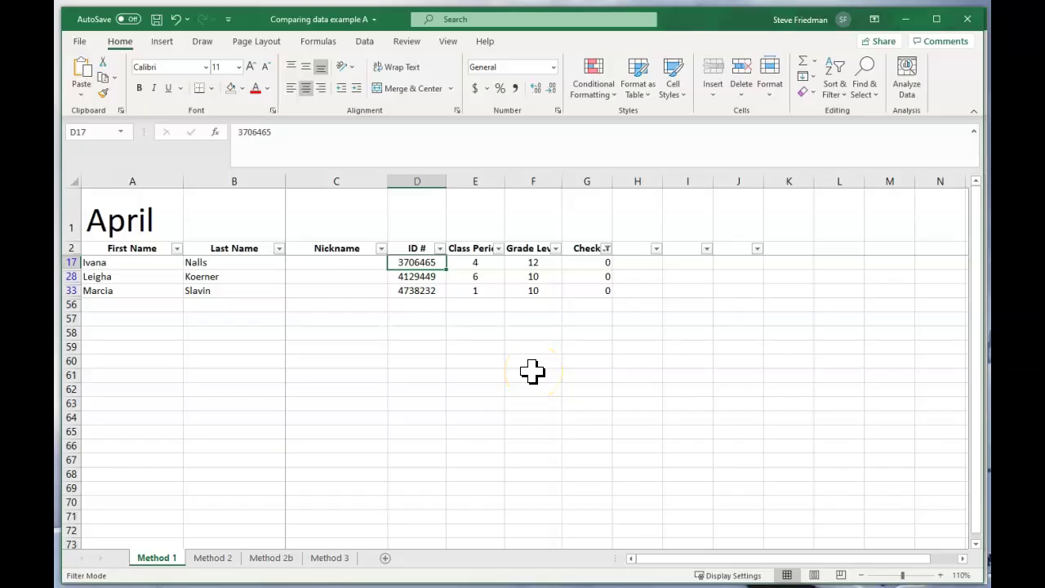
pyautogui.click(204, 560)
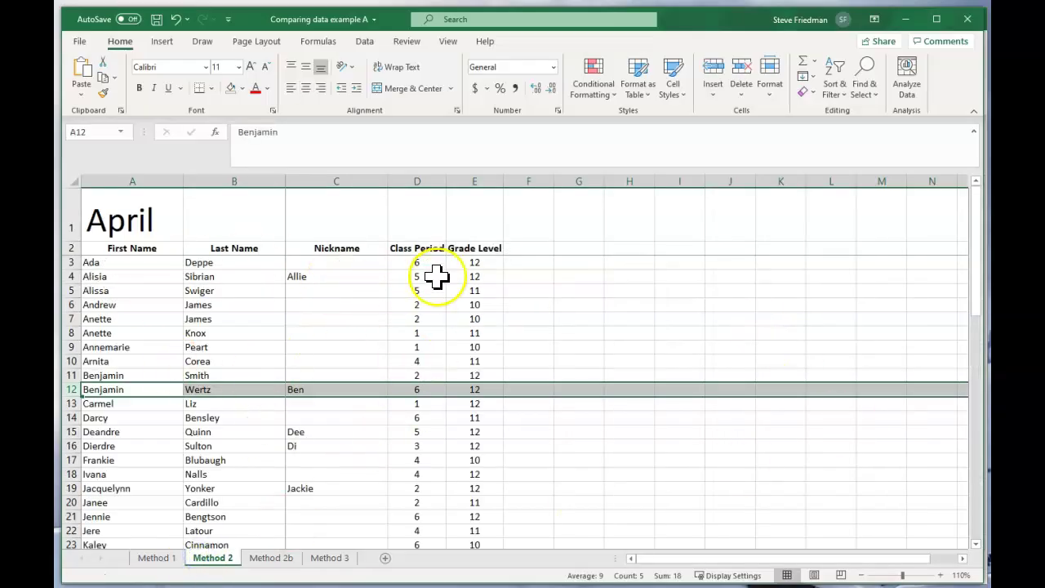
# Step: Examine the First Name and Last Name columns of the April Method 2 sheet for repeated names
pyautogui.click(437, 278)
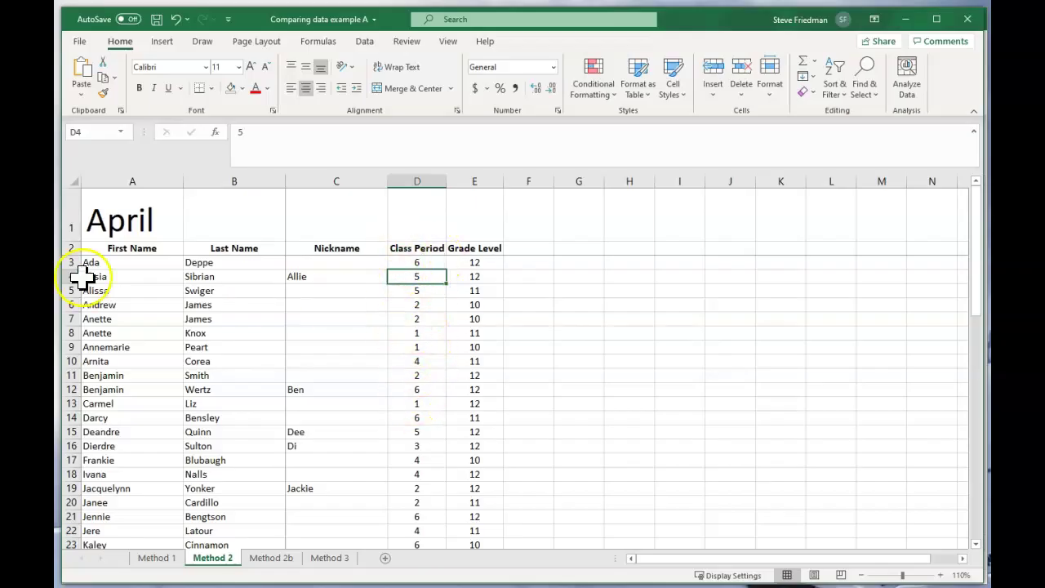
pyautogui.click(137, 320)
pyautogui.click(134, 333)
pyautogui.click(131, 375)
pyautogui.click(132, 390)
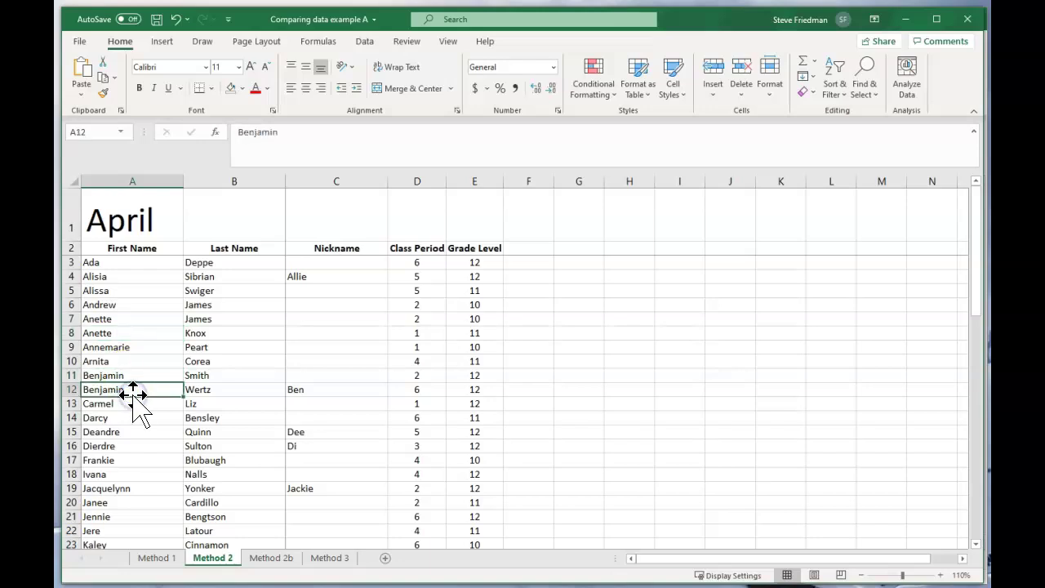
pyautogui.click(214, 305)
pyautogui.click(216, 320)
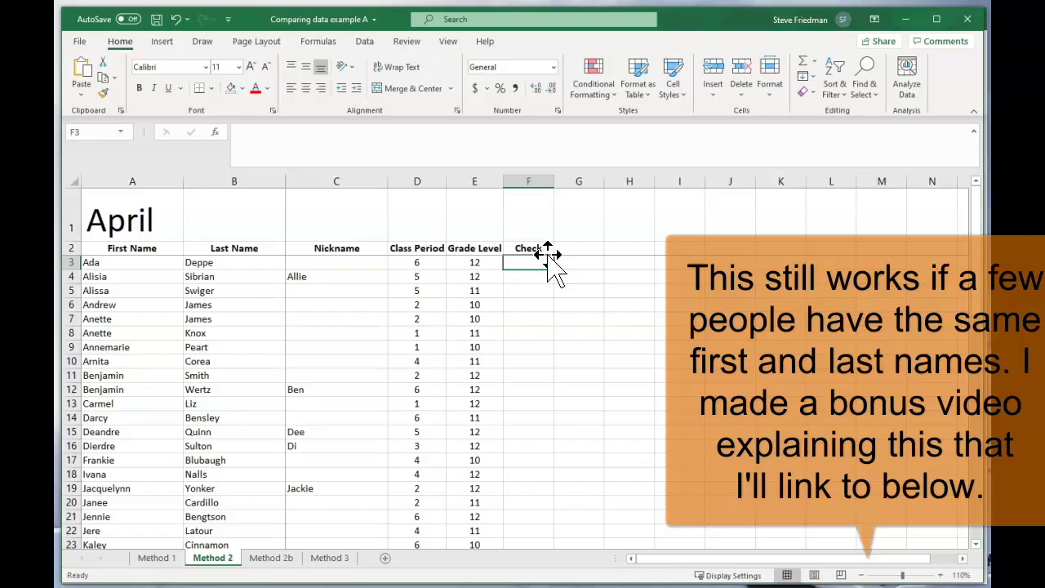
# Step: Begin a COUNTIFS formula in F3 of the April Method 2 sheet, matching A3 against '[Comparing data example B.xlsx]Method 2'!$A:$A
pyautogui.write('=co')
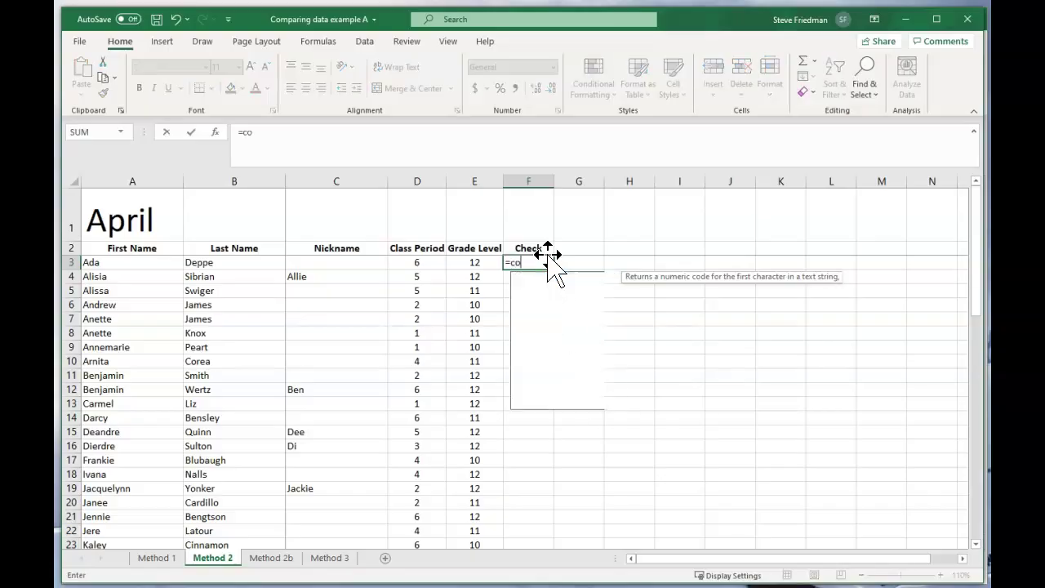
pyautogui.write('untifs(')
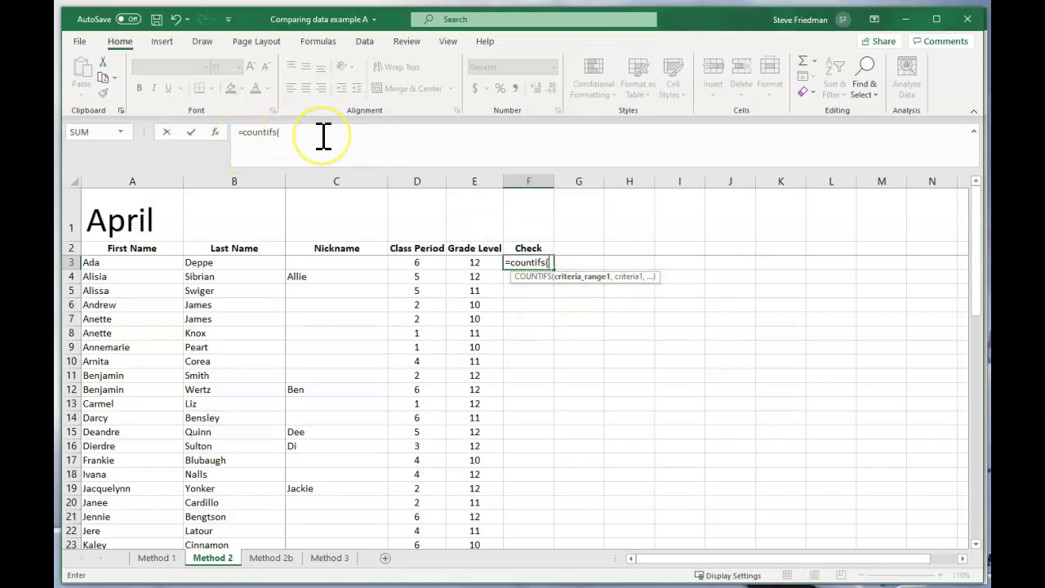
pyautogui.click(324, 137)
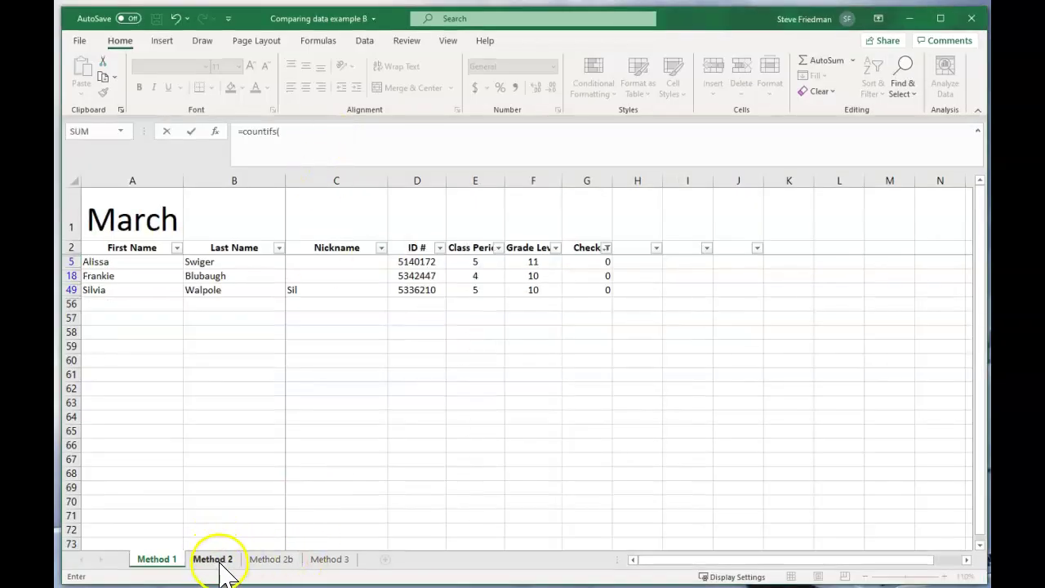
pyautogui.click(214, 560)
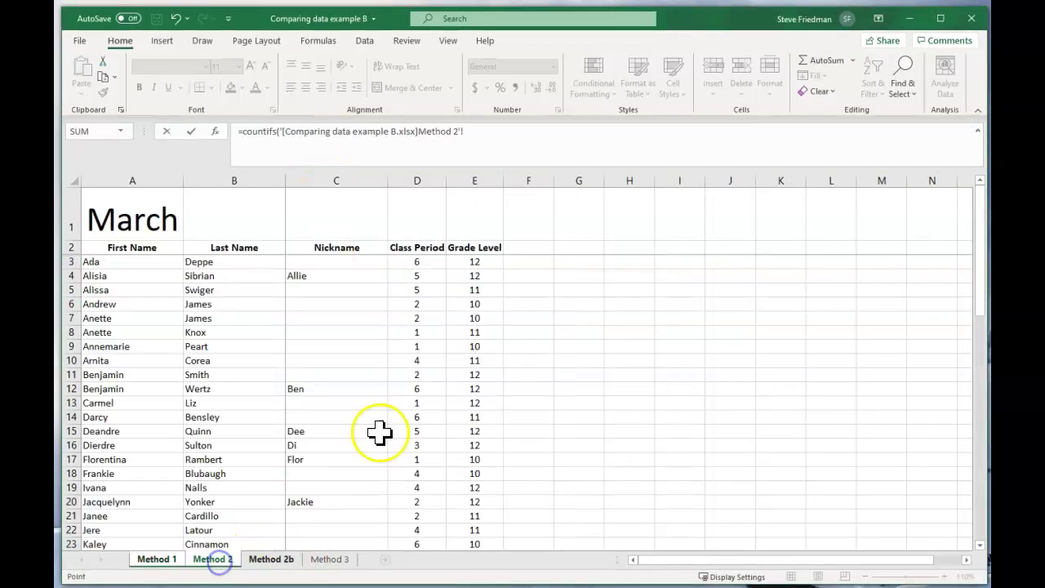
pyautogui.click(159, 169)
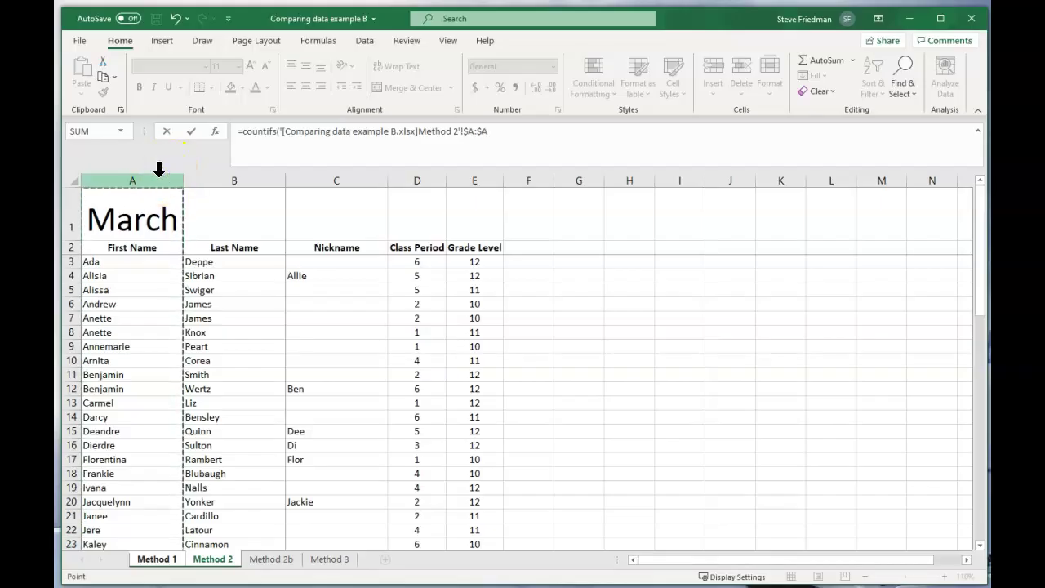
pyautogui.write(',')
pyautogui.hotkey('ctrl', 'Tab')
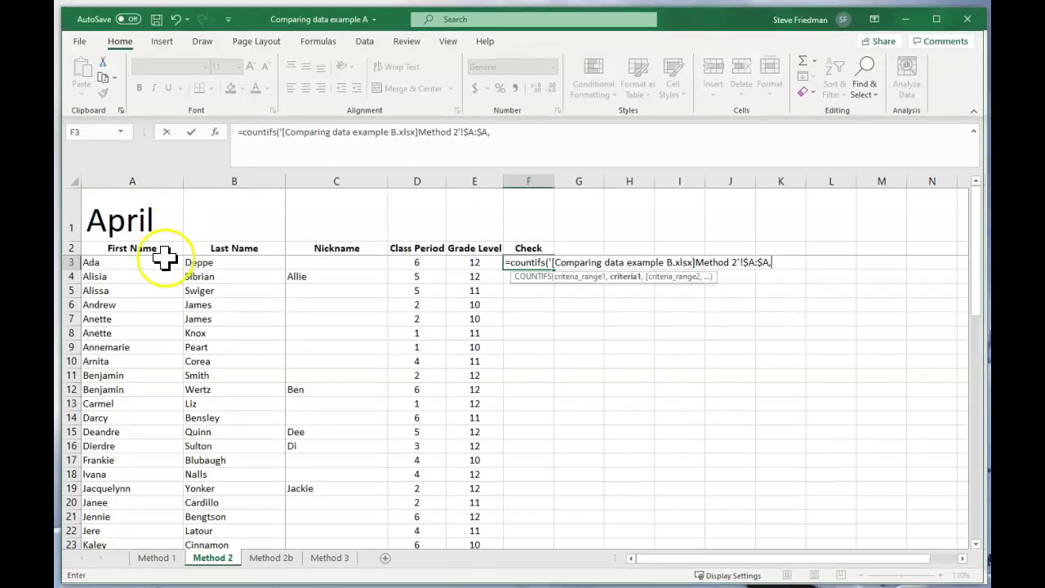
pyautogui.click(131, 262)
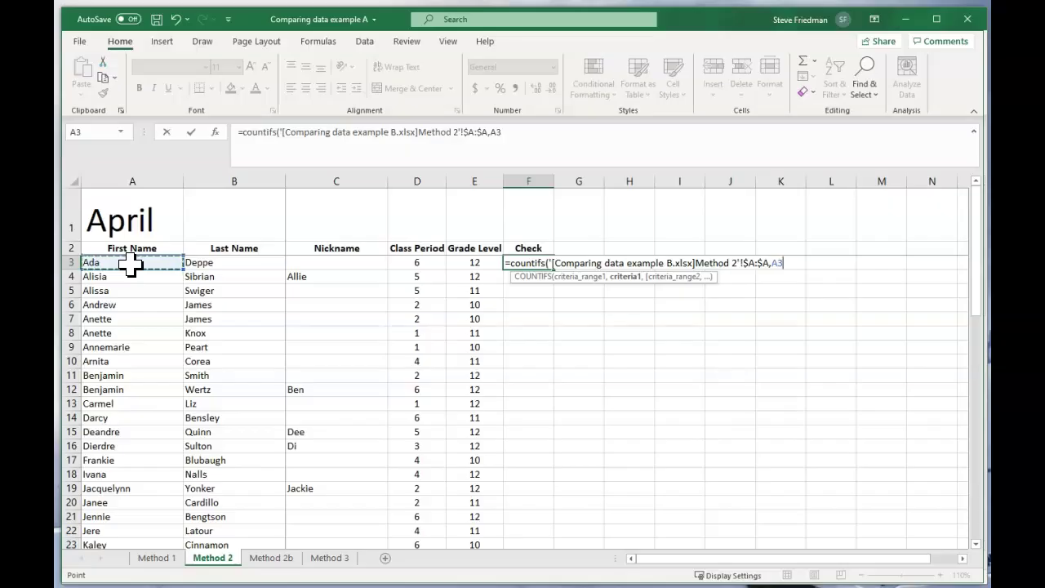
# Step: Complete the F3 COUNTIFS formula with a second criterion matching B3 against '[Comparing data example B.xlsx]Method 2'!$B:$B
pyautogui.write(',')
pyautogui.hotkey('ctrl', 'Tab')
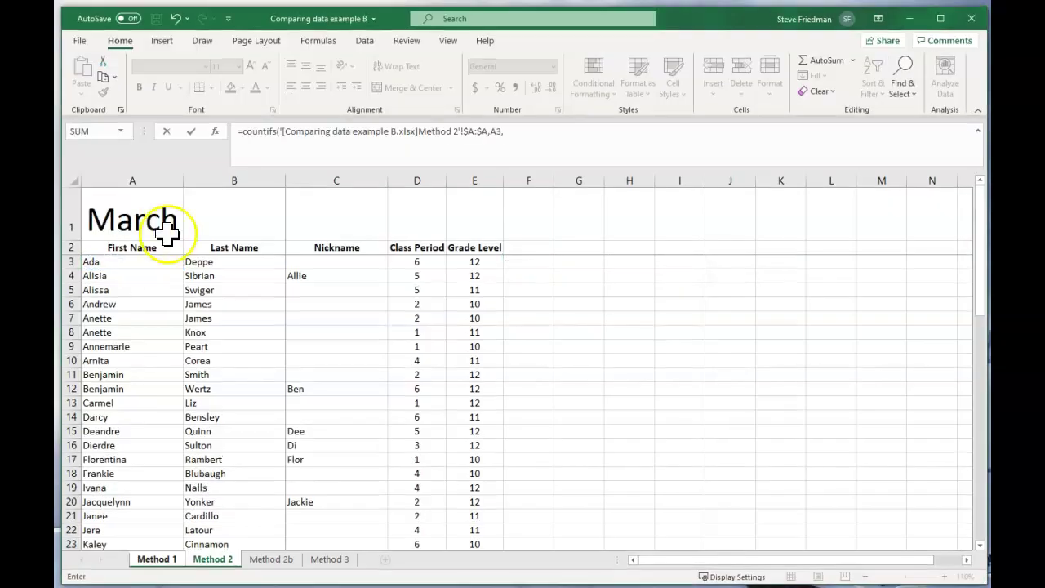
pyautogui.click(223, 173)
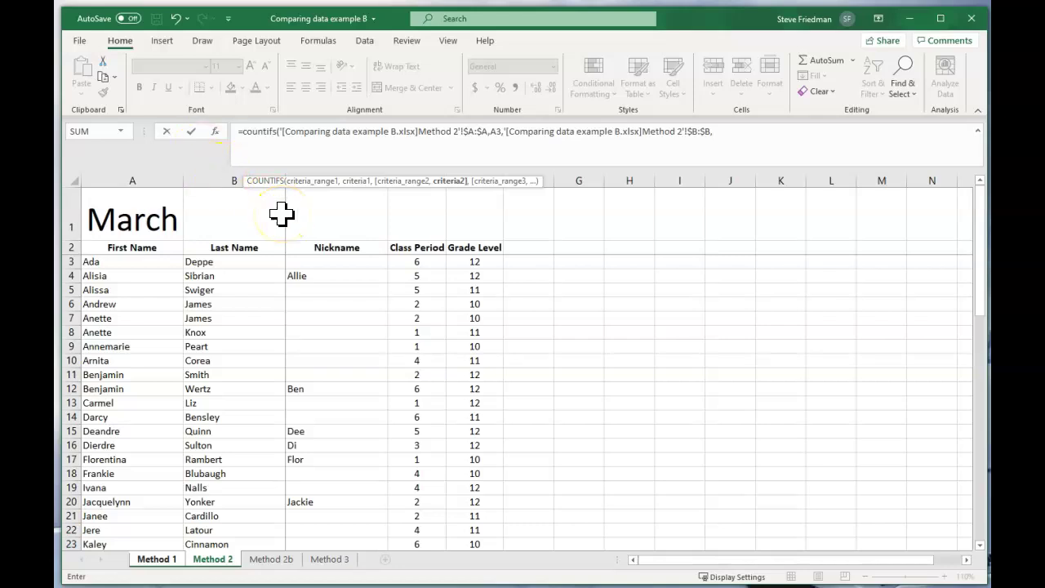
pyautogui.hotkey('ctrl', 'Tab')
pyautogui.click(268, 263)
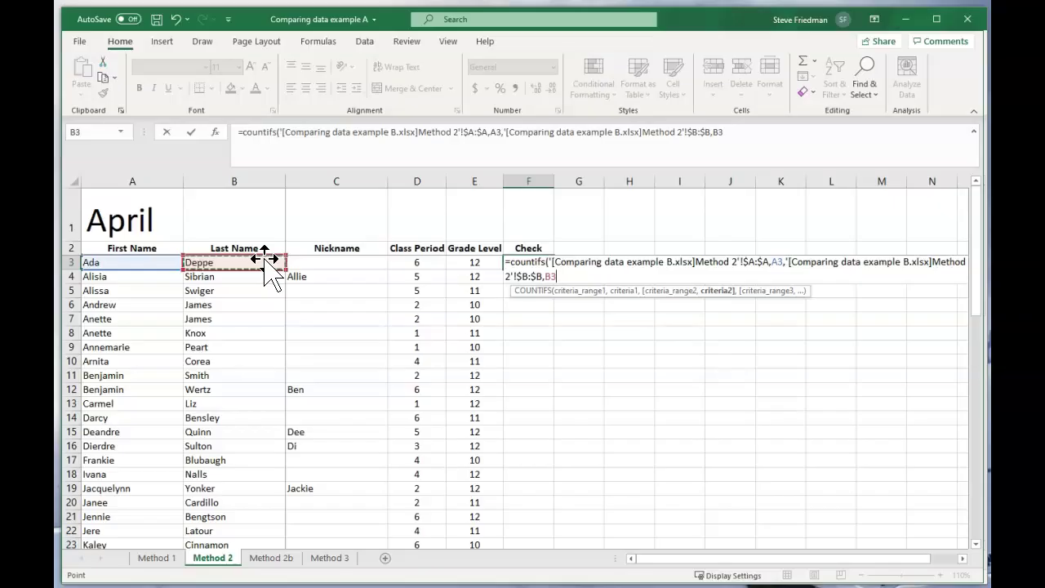
pyautogui.write(')')
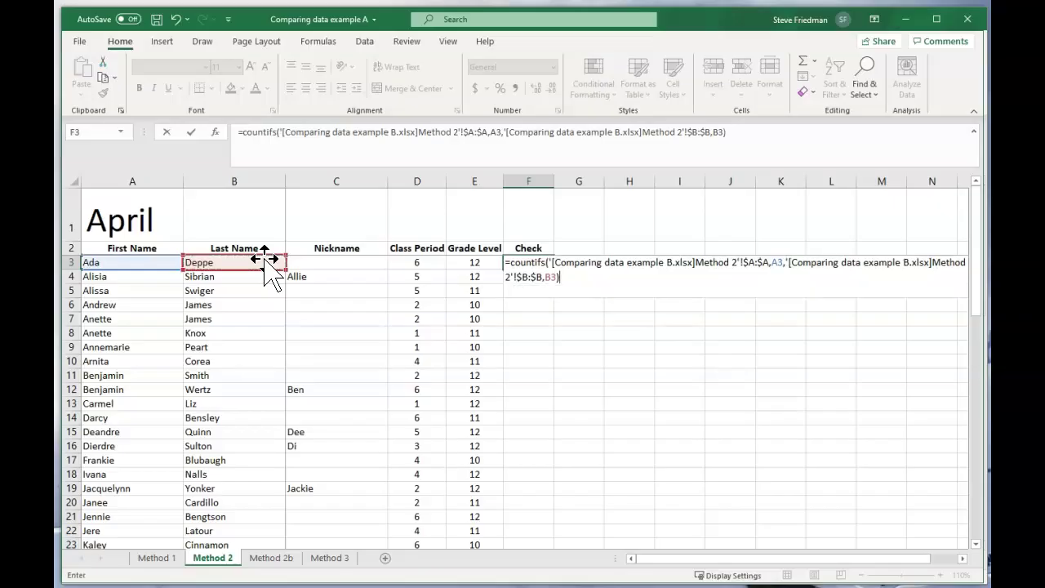
pyautogui.press('Return')
pyautogui.press('Up')
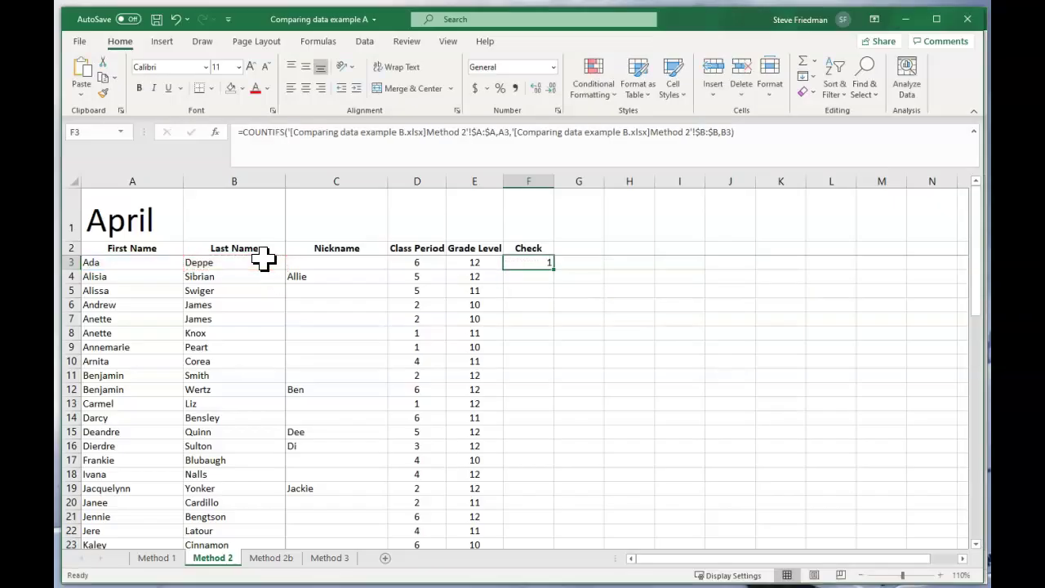
# Step: Show Method 2 in the Comparing data example B workbook, and fill F3's formula down the April Check column
pyautogui.click(543, 258)
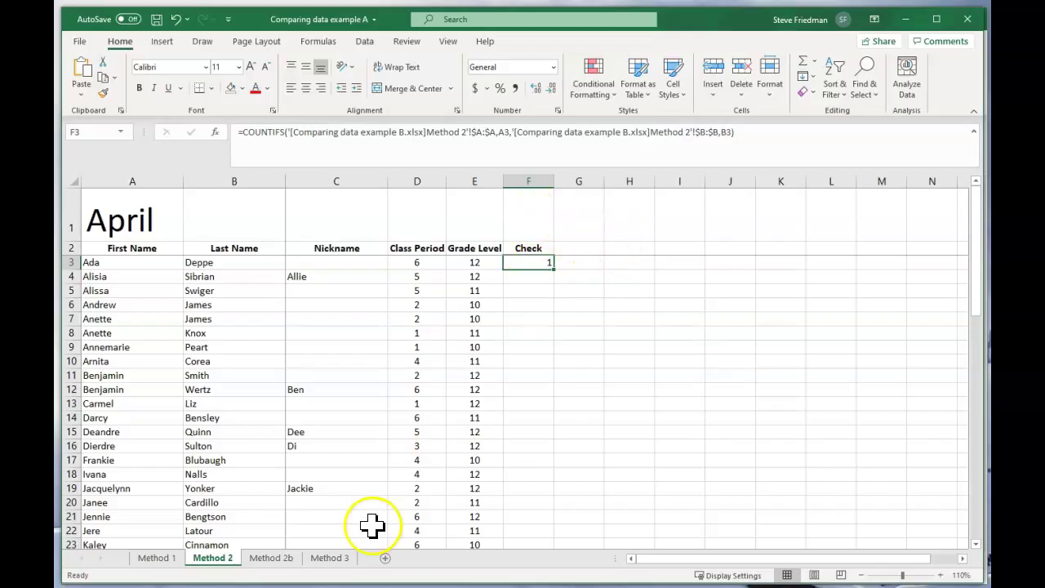
pyautogui.hotkey('alt', 'Tab')
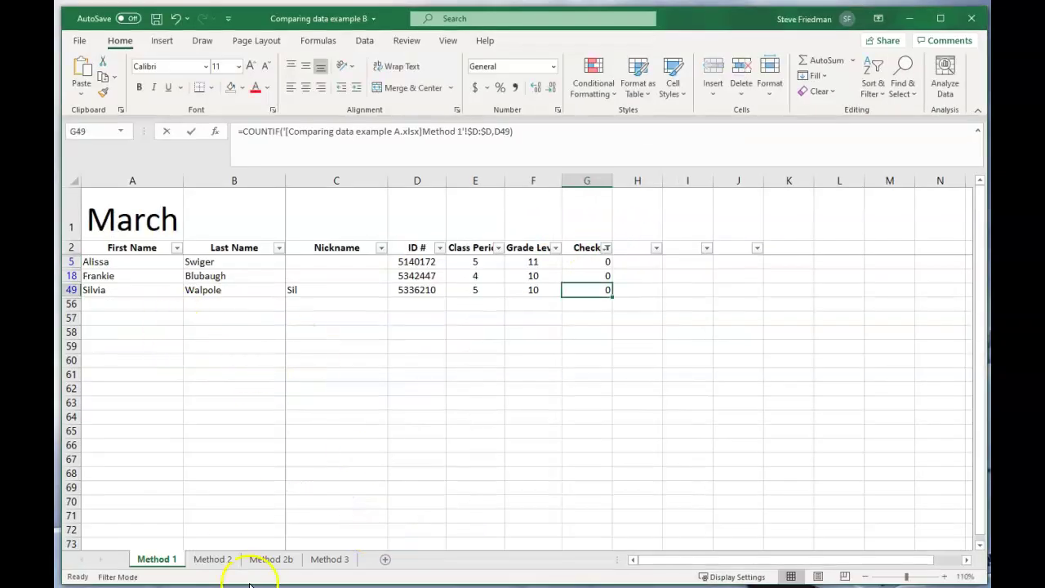
pyautogui.click(214, 559)
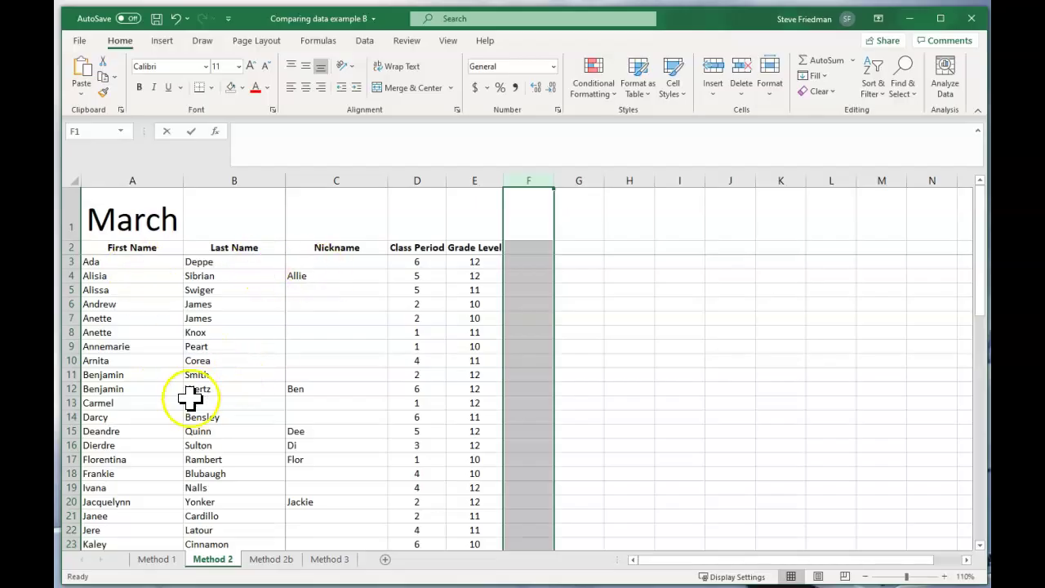
pyautogui.click(153, 558)
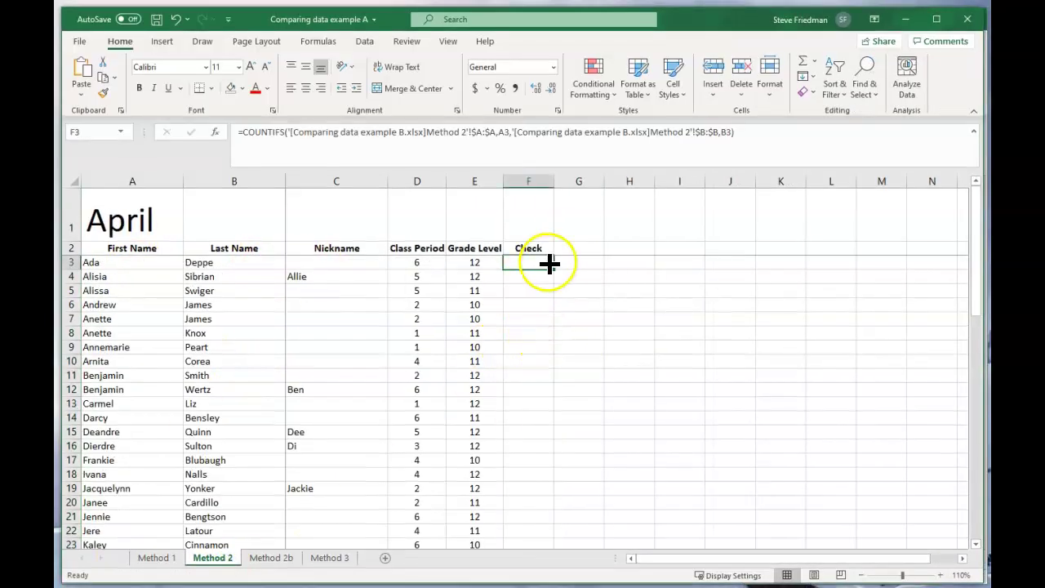
pyautogui.doubleClick(556, 275)
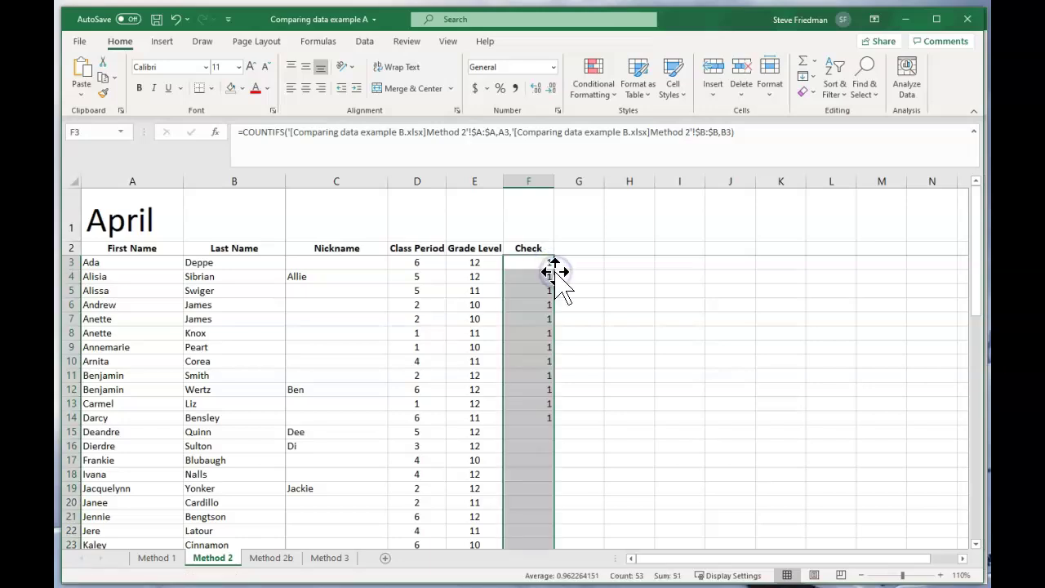
# Step: Add filters to header row 2 of the April Method 2 sheet and filter the Check column to show only 0
pyautogui.click(72, 248)
pyautogui.click(834, 82)
pyautogui.click(850, 174)
pyautogui.click(537, 304)
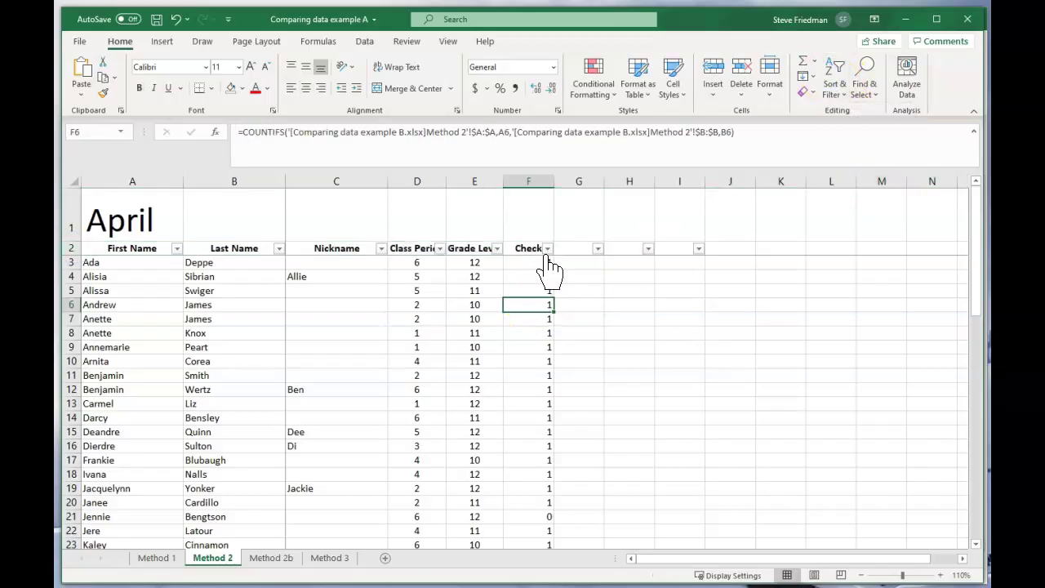
pyautogui.click(548, 248)
pyautogui.click(414, 432)
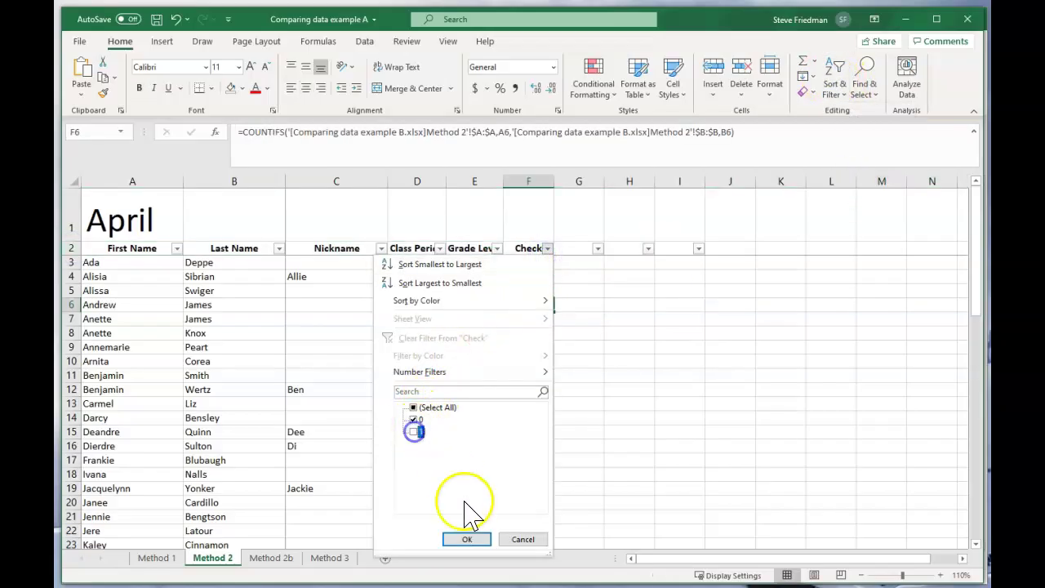
pyautogui.click(468, 539)
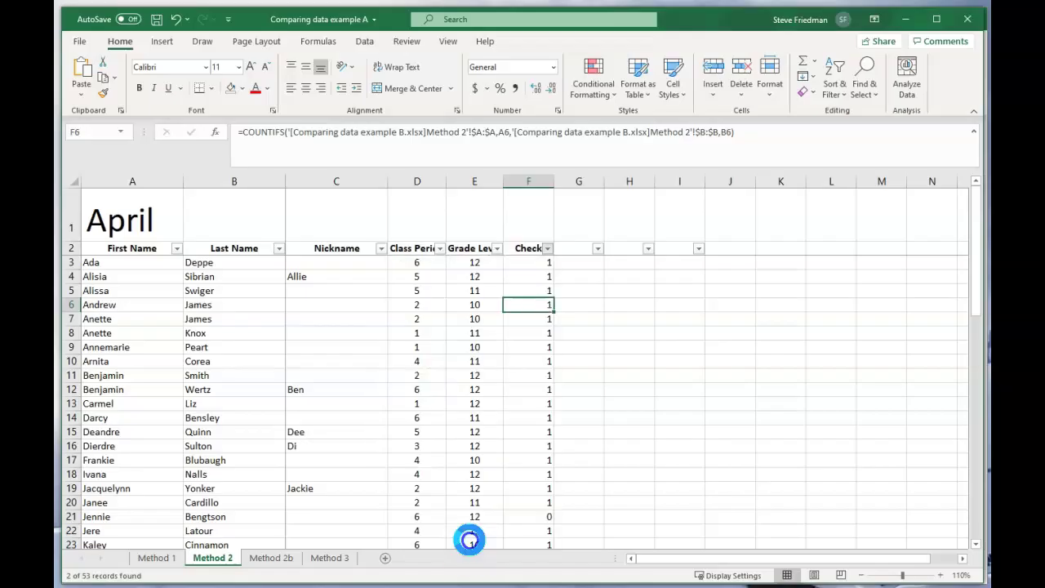
pyautogui.click(533, 262)
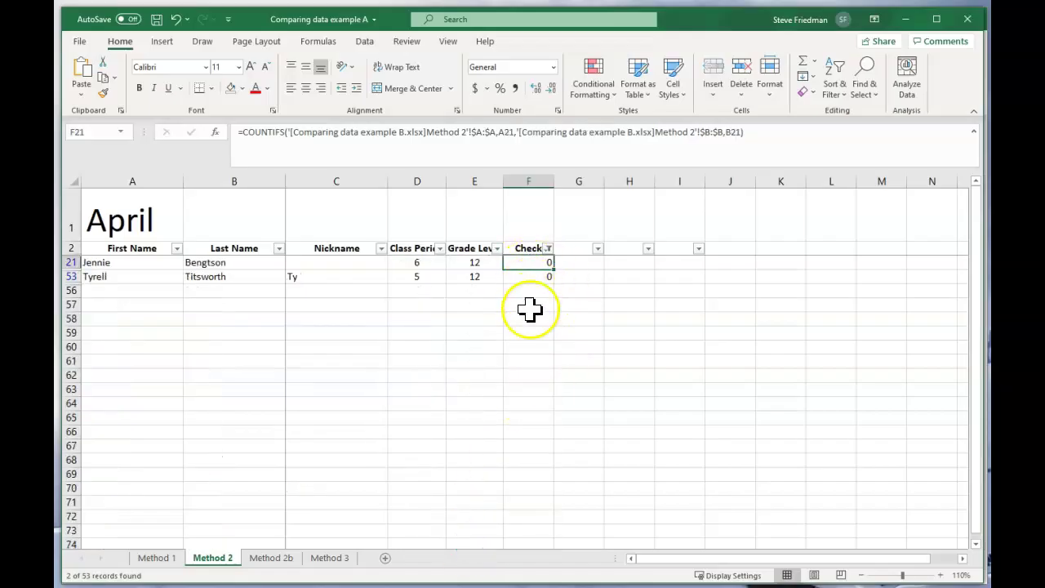
pyautogui.click(531, 291)
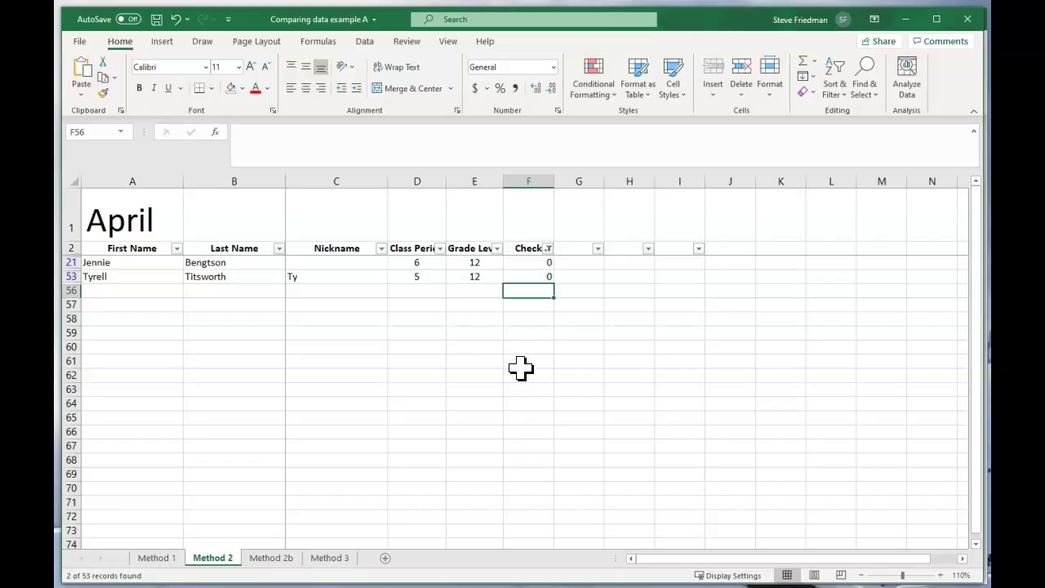
# Step: Switch to the Comparing data example B workbook and open its Method 3 worksheet
pyautogui.hotkey('alt', 'Tab')
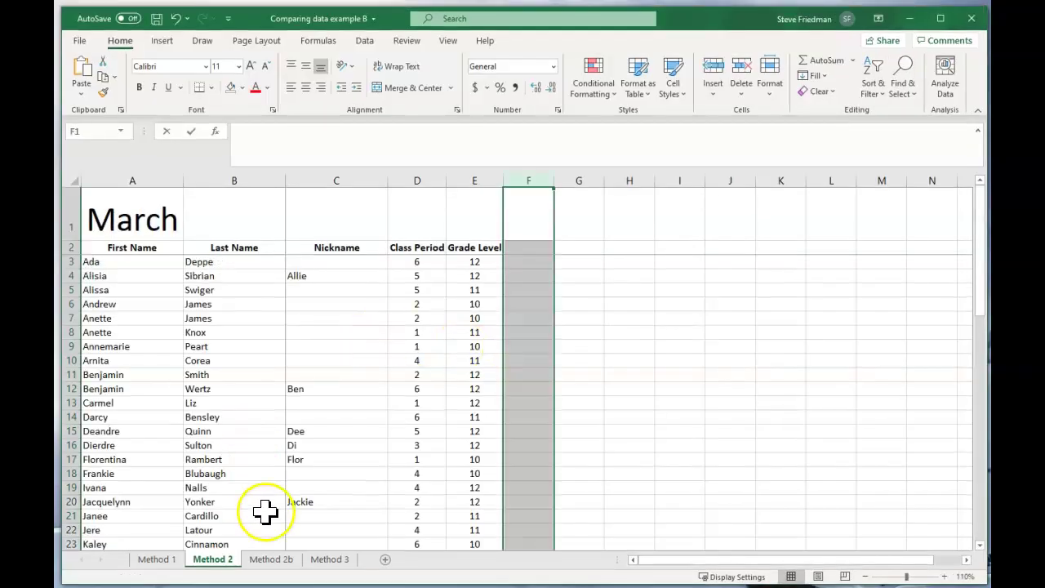
pyautogui.hotkey('ctrl', 'pagedown')
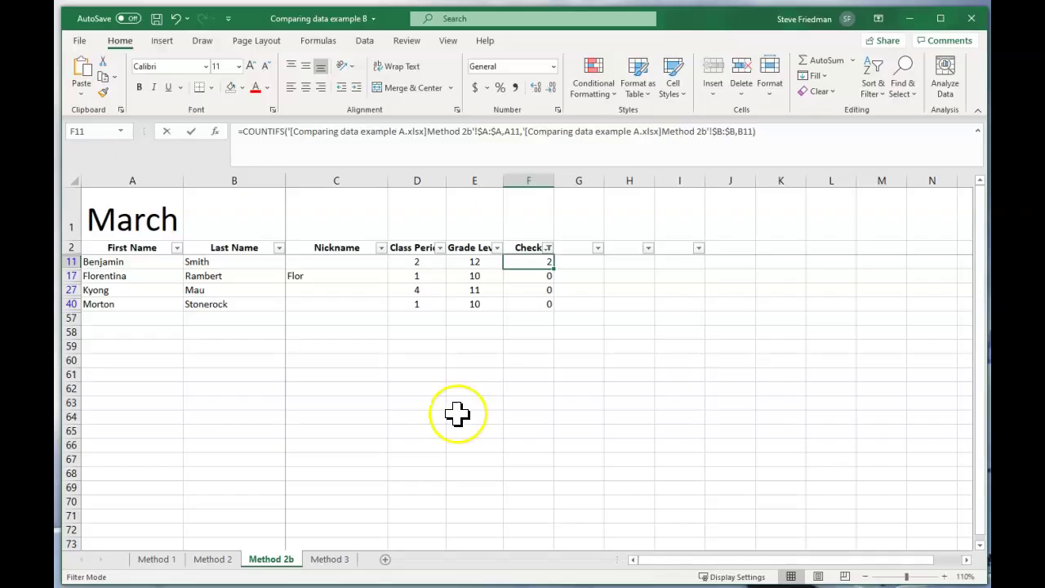
pyautogui.click(330, 562)
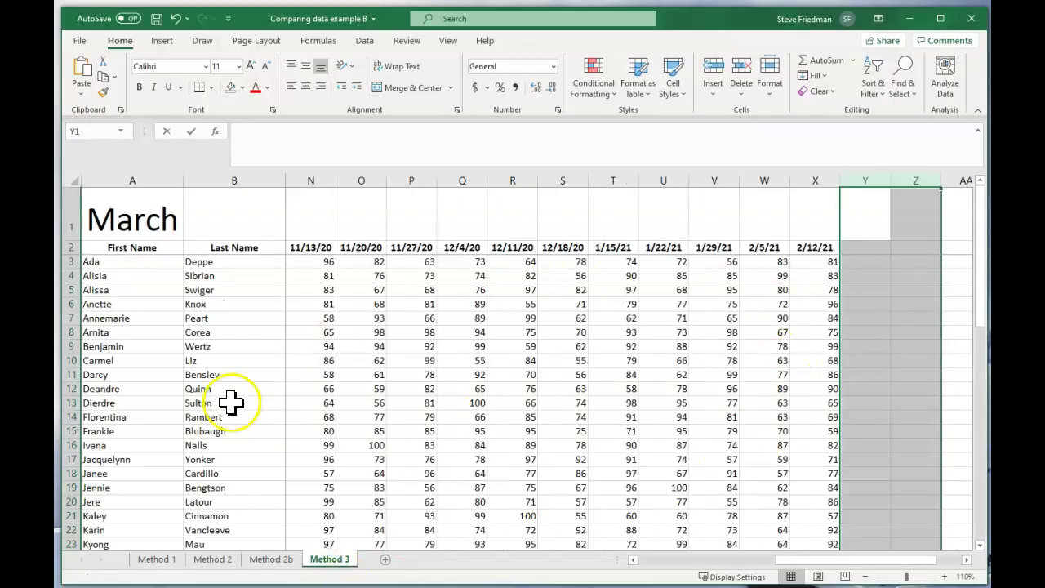
# Step: Examine the student details and dated score columns across the March Method 3 sheet
pyautogui.click(219, 317)
pyautogui.press('Right')
pyautogui.press('Right')
pyautogui.press('Right')
pyautogui.press('Right')
pyautogui.press('Right')
pyautogui.press('Right')
pyautogui.press('Right')
pyautogui.press('Right')
pyautogui.press('Right')
pyautogui.press('Right')
pyautogui.press('Right')
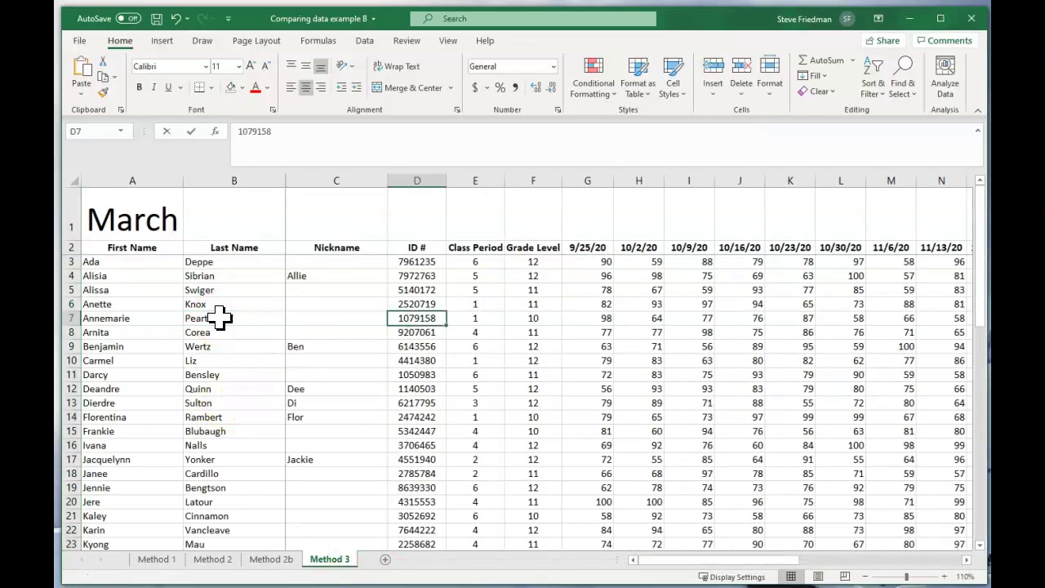
pyautogui.press('Right')
pyautogui.press('Right')
pyautogui.press('Right')
pyautogui.press('Right')
pyautogui.press('Right')
pyautogui.press('Right')
pyautogui.press('Right')
pyautogui.press('Right')
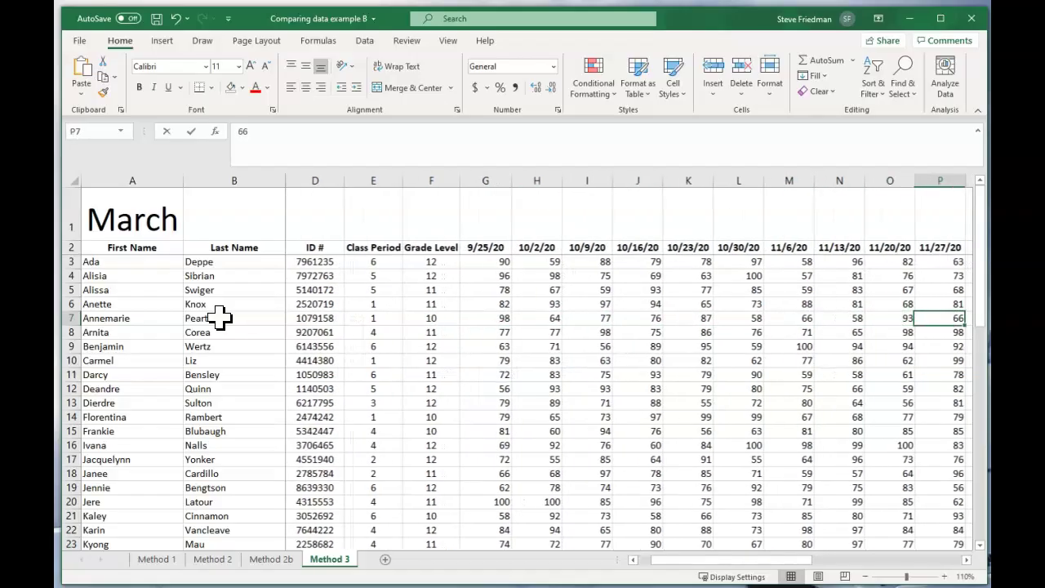
pyautogui.press('Right')
pyautogui.press('Right')
pyautogui.press('Right')
pyautogui.press('Right')
pyautogui.press('Left')
pyautogui.press('Left')
pyautogui.press('Left')
pyautogui.press('Left')
pyautogui.press('Left')
pyautogui.press('Left')
pyautogui.press('Left')
pyautogui.press('Left')
pyautogui.press('Left')
pyautogui.press('Left')
pyautogui.press('Left')
pyautogui.press('Left')
pyautogui.press('Left')
pyautogui.press('Left')
pyautogui.press('Left')
pyautogui.press('Left')
pyautogui.press('Left')
pyautogui.press('Left')
pyautogui.press('Left')
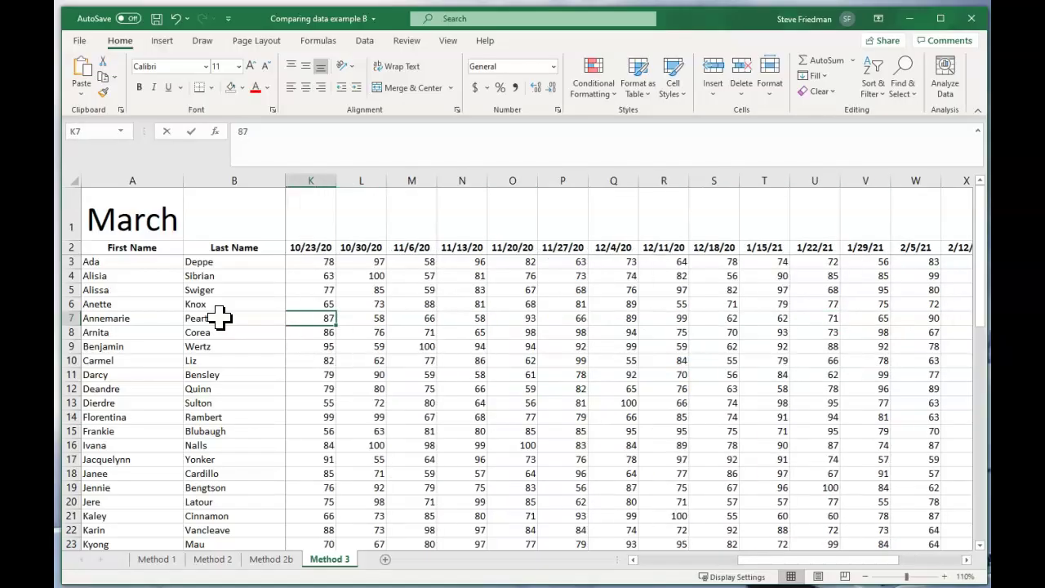
pyautogui.press('Left')
pyautogui.press('Left')
pyautogui.press('Left')
pyautogui.press('Left')
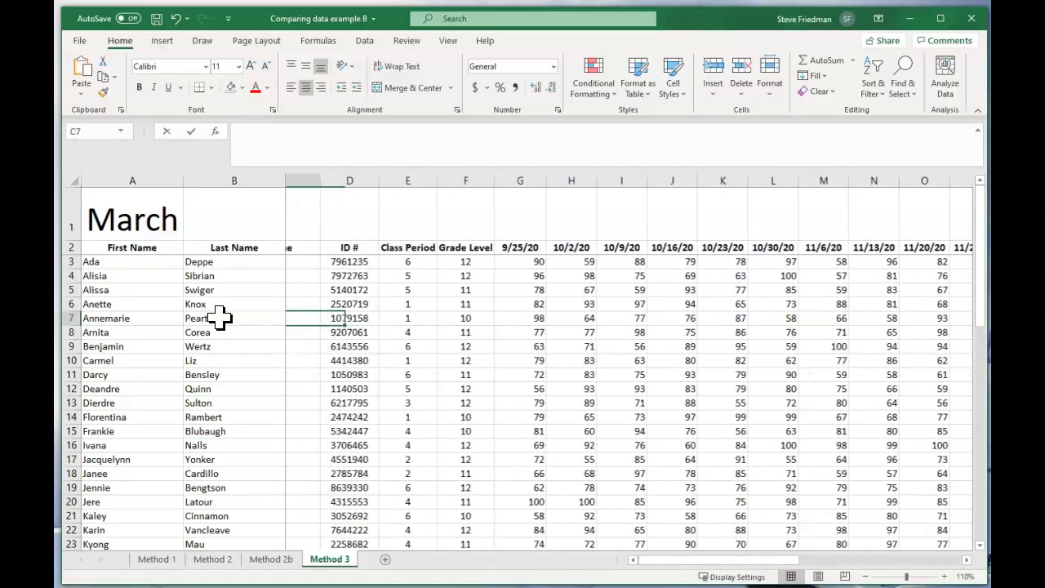
pyautogui.press('Right')
pyautogui.click(381, 282)
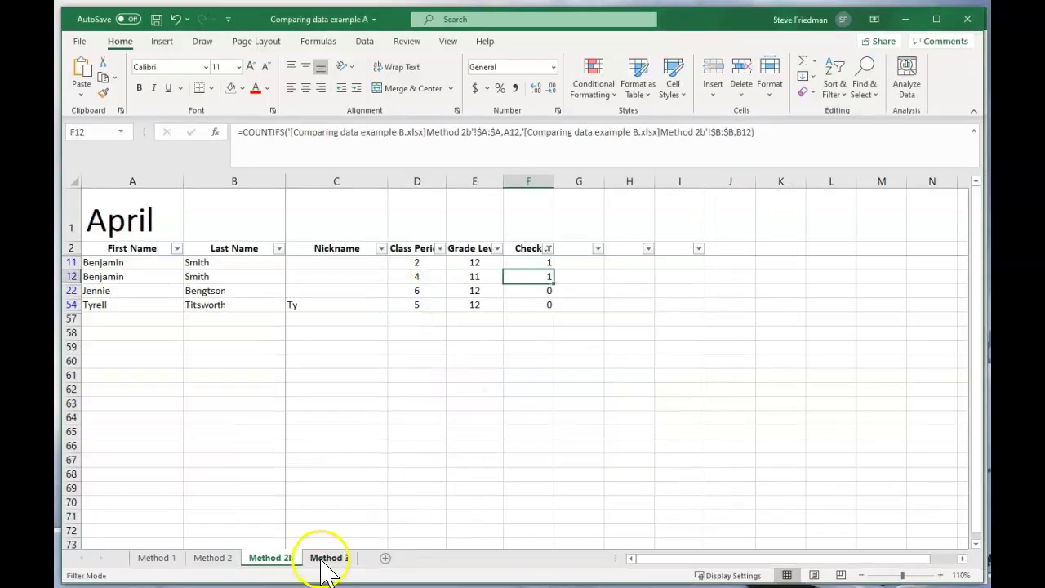
# Step: Open the Method 3 worksheet of the Comparing data example A workbook and look over its dated score columns
pyautogui.click(329, 558)
pyautogui.moveTo(608, 330); pyautogui.dragTo(603, 325)
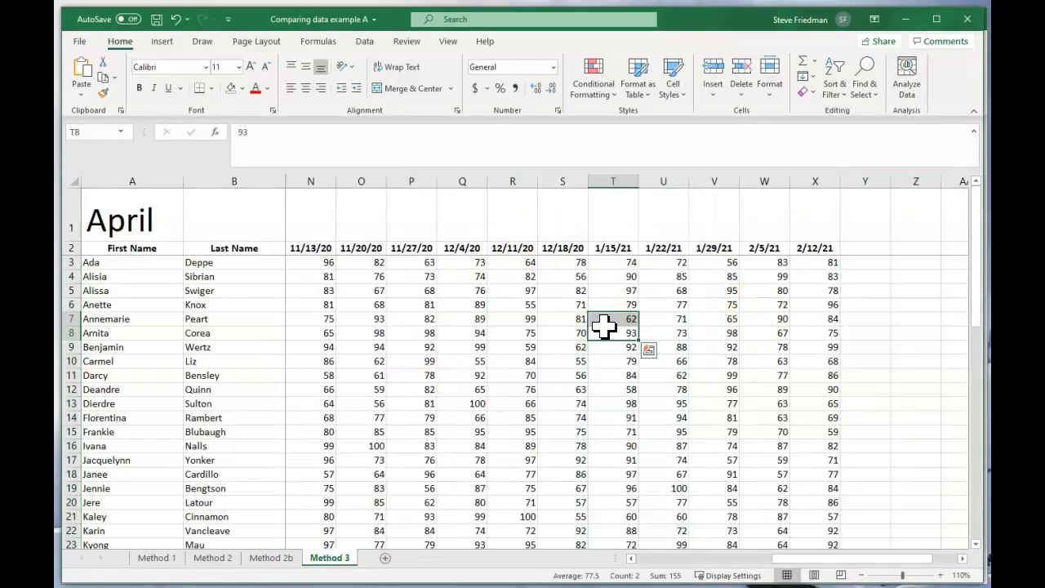
pyautogui.hotkey('ctrl', 'q')
pyautogui.press('Escape')
pyautogui.press('Left')
pyautogui.press('Left')
pyautogui.press('Left')
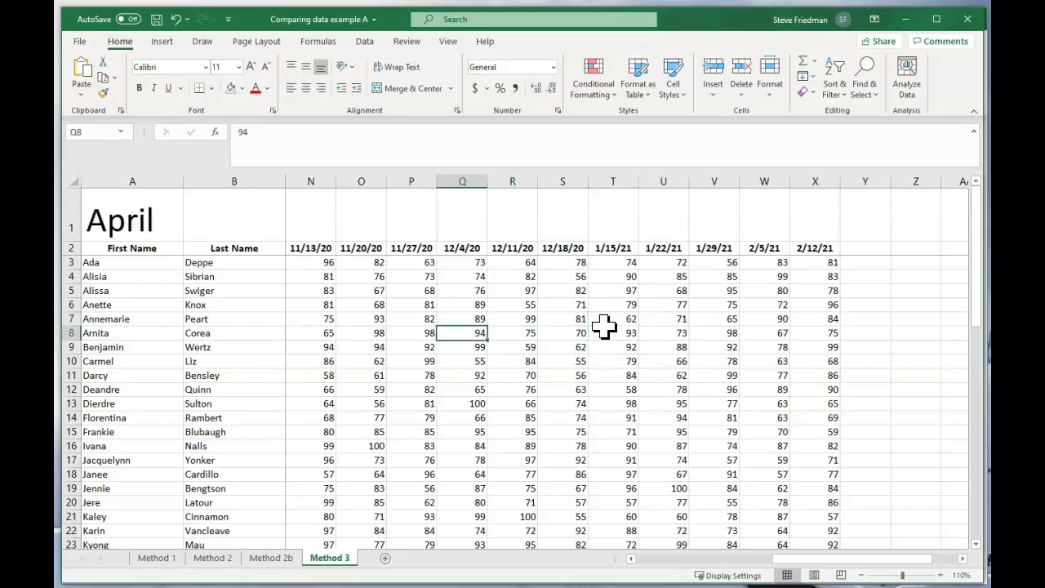
# Step: Look across the April Method 3 sheet's dated score columns, from the earlier dates to the empty columns after 2/12/21
pyautogui.press('Left')
pyautogui.press('Left')
pyautogui.press('Left')
pyautogui.press('Left')
pyautogui.press('Left')
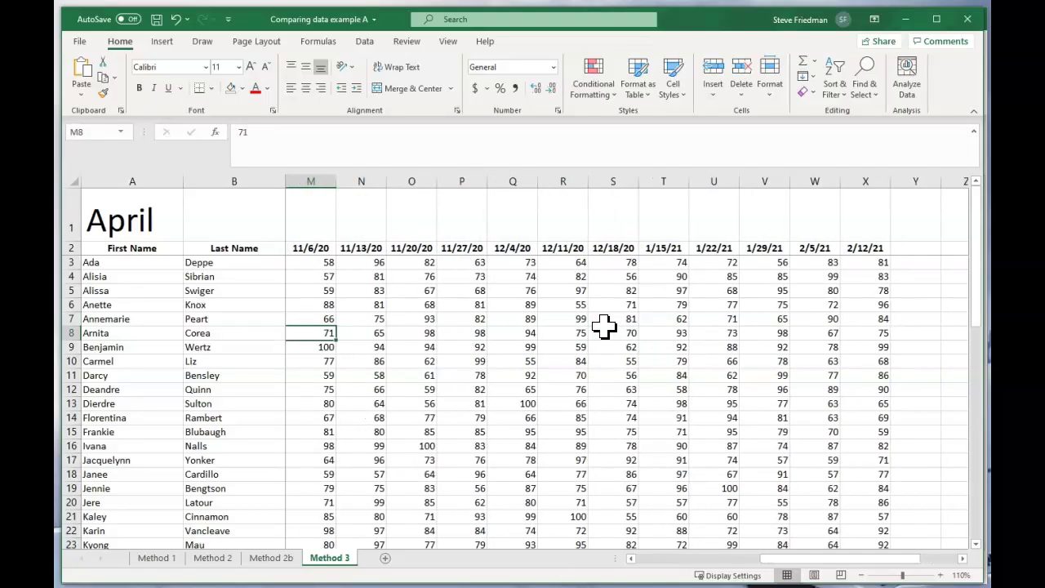
pyautogui.press('Left')
pyautogui.press('Left')
pyautogui.press('Left')
pyautogui.press('Left')
pyautogui.click(668, 249)
pyautogui.press('Right')
pyautogui.press('Right')
pyautogui.press('Right')
pyautogui.press('Right')
pyautogui.press('Right')
pyautogui.press('Right')
pyautogui.press('Right')
pyautogui.press('Right')
pyautogui.press('Right')
pyautogui.press('Right')
pyautogui.press('Right')
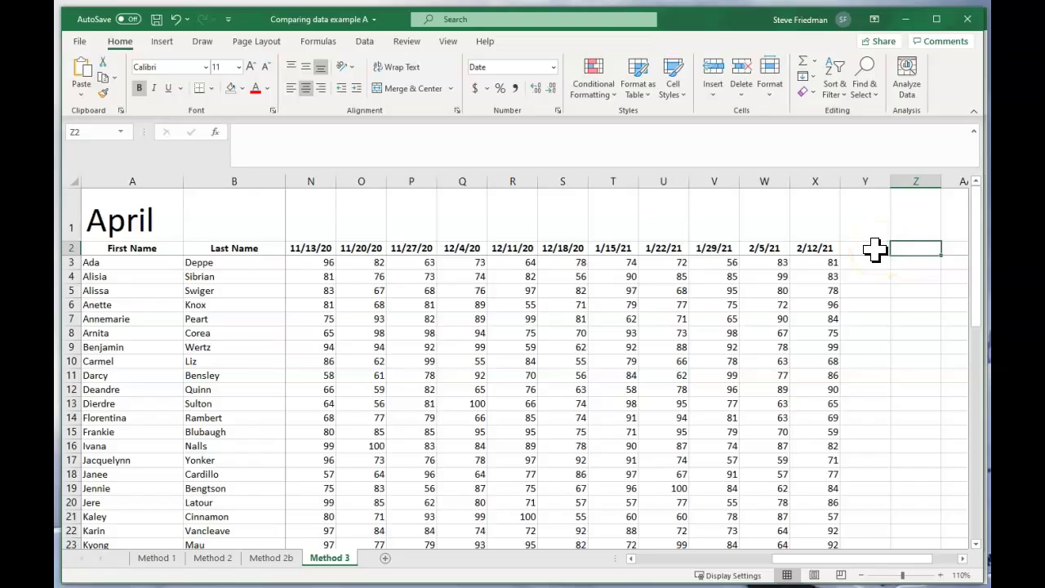
# Step: Add the header Text in cell Y2 of the April Method 3 sheet
pyautogui.click(875, 250)
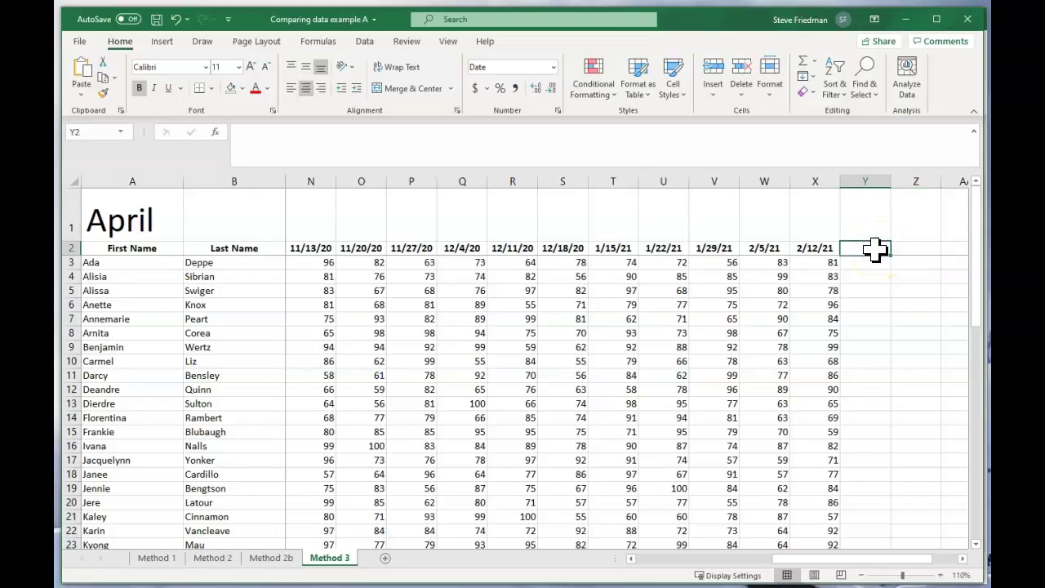
pyautogui.write('Text')
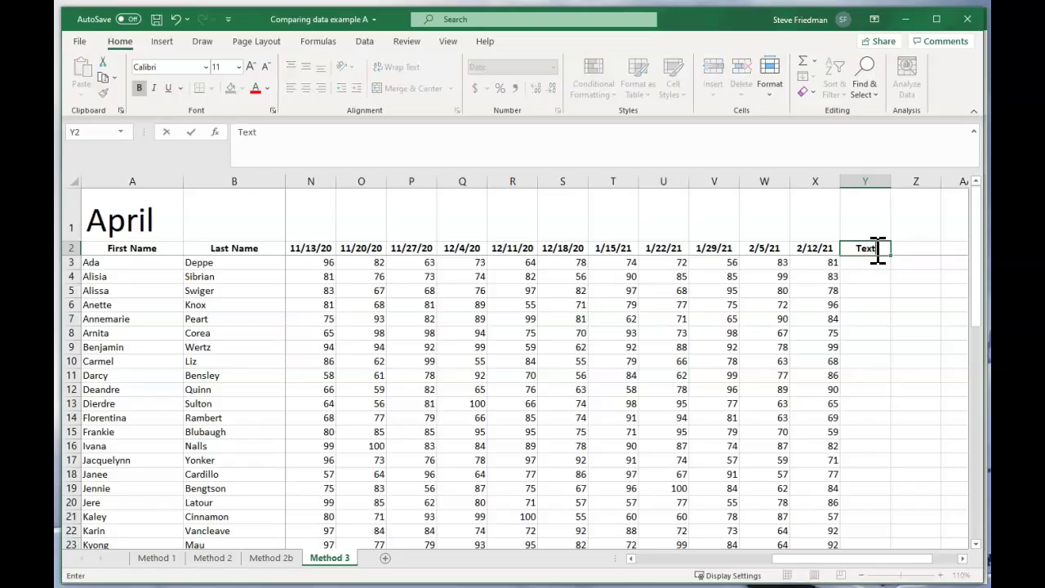
pyautogui.press('Return')
# Step: Enter =TEXTJOIN("~",FALSE,A3:X3) in cell Y3 of the April sheet and view the full joined text
pyautogui.write('=textjo')
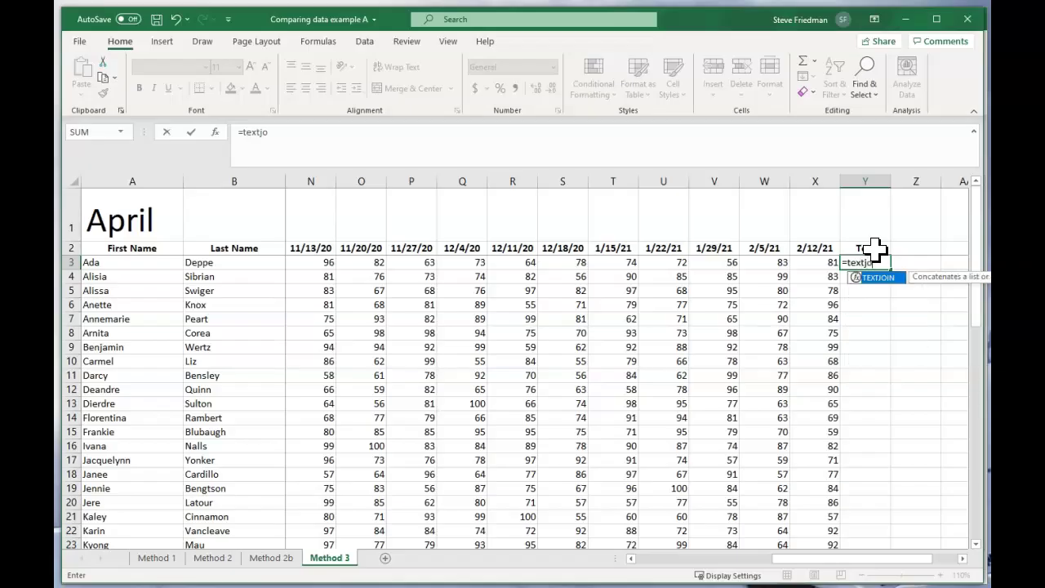
pyautogui.write('in(')
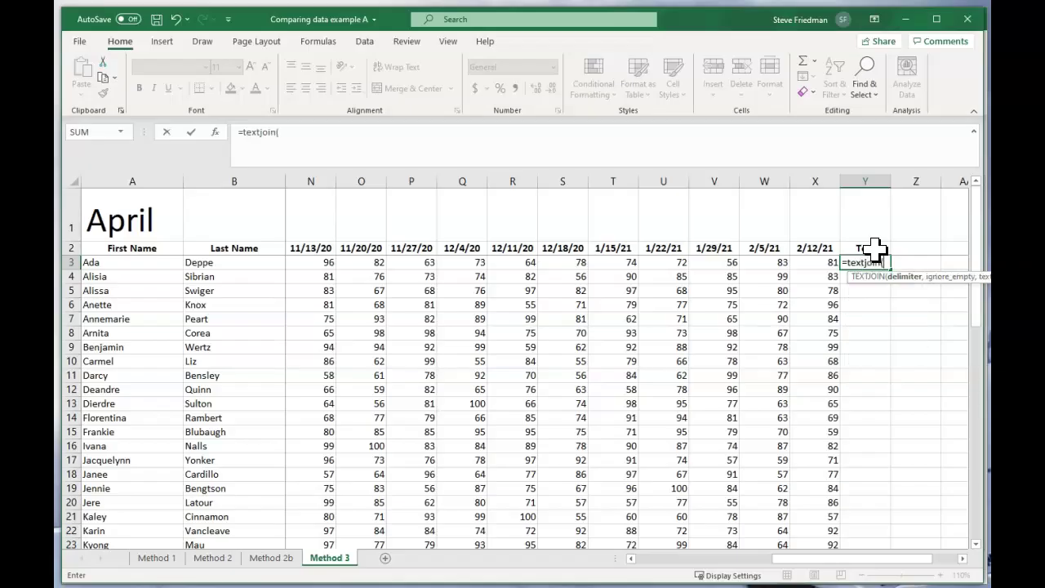
pyautogui.click(855, 245)
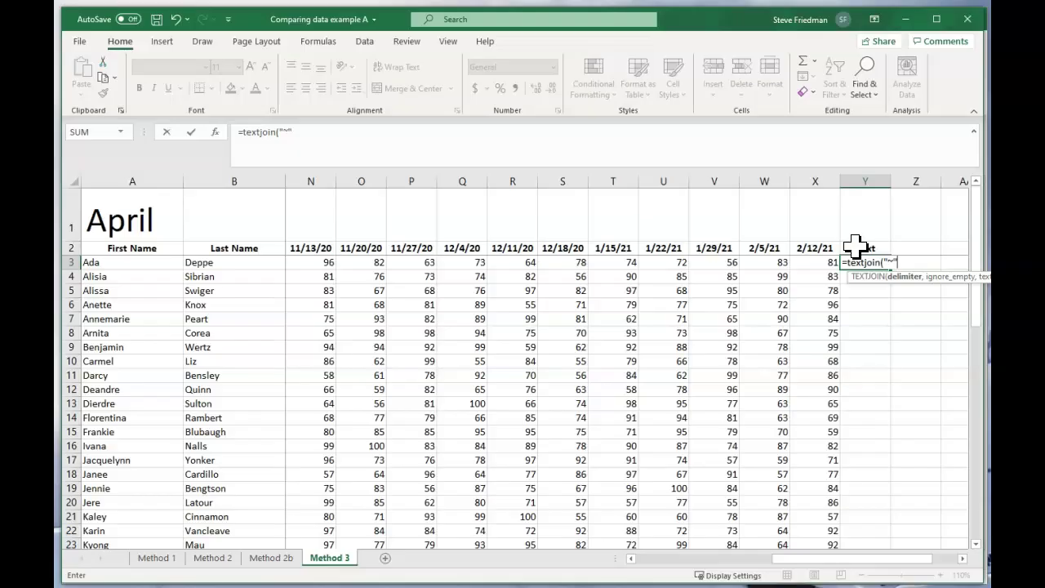
pyautogui.write(',')
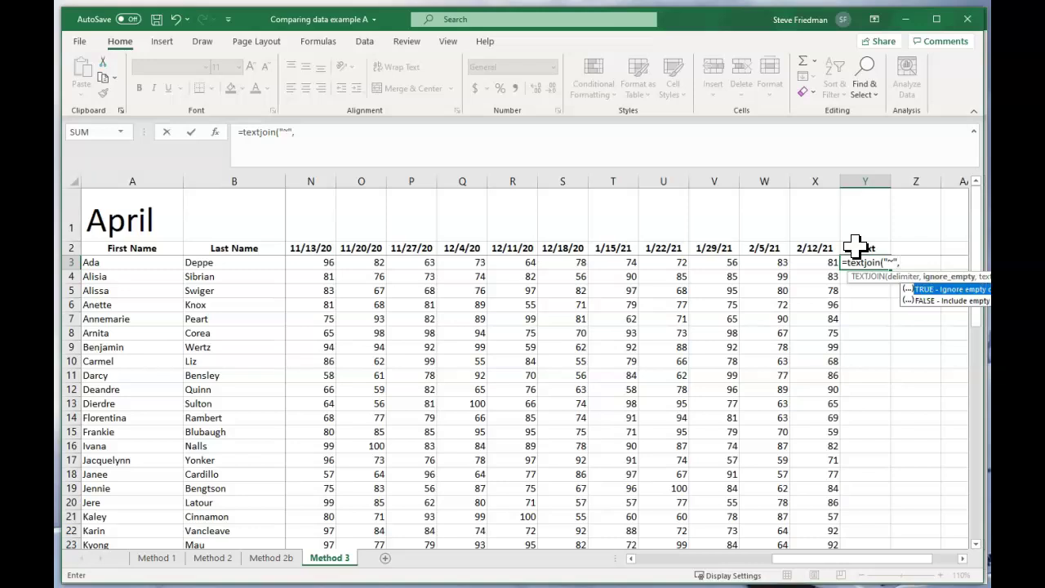
pyautogui.write('false,')
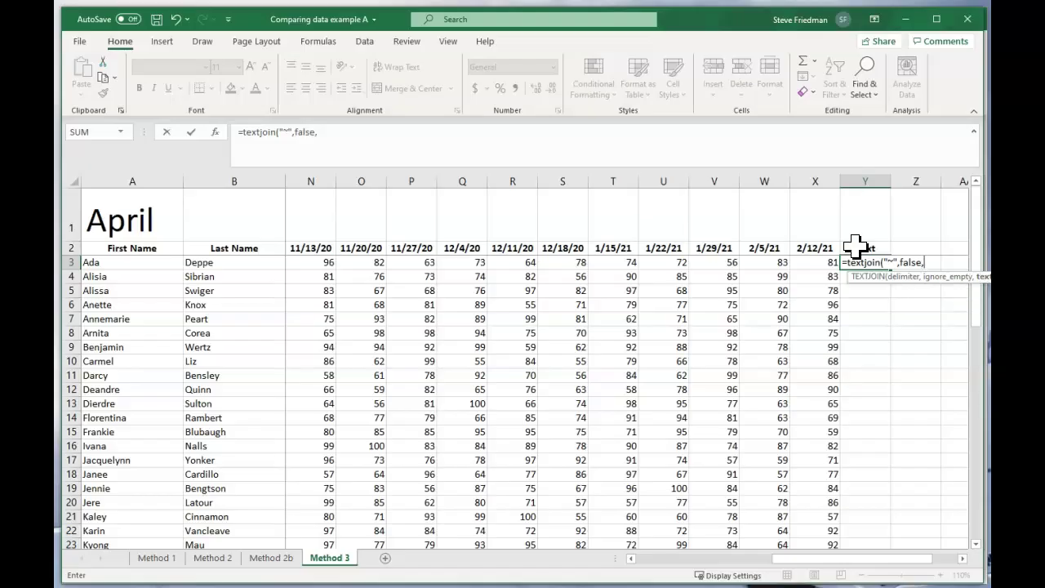
pyautogui.moveTo(830, 263); pyautogui.dragTo(67, 264)
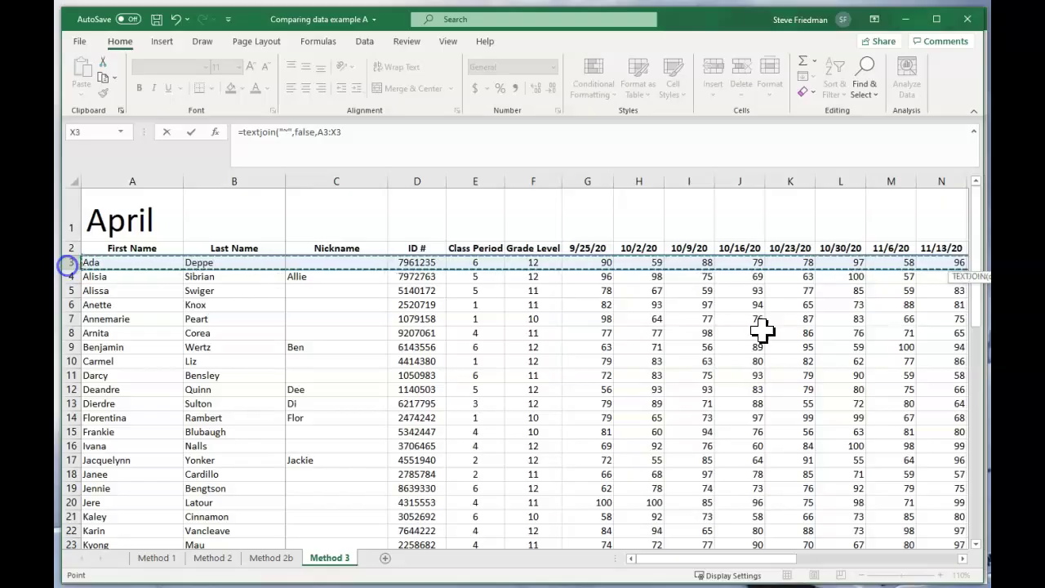
pyautogui.click(858, 255)
pyautogui.press('Tab')
pyautogui.click(855, 257)
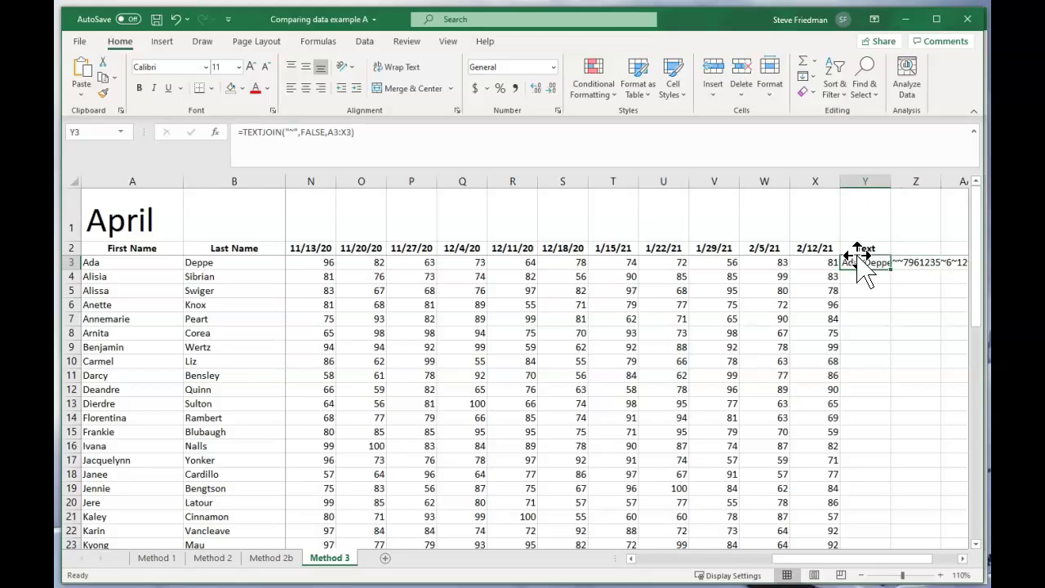
pyautogui.click(963, 559)
pyautogui.click(963, 559)
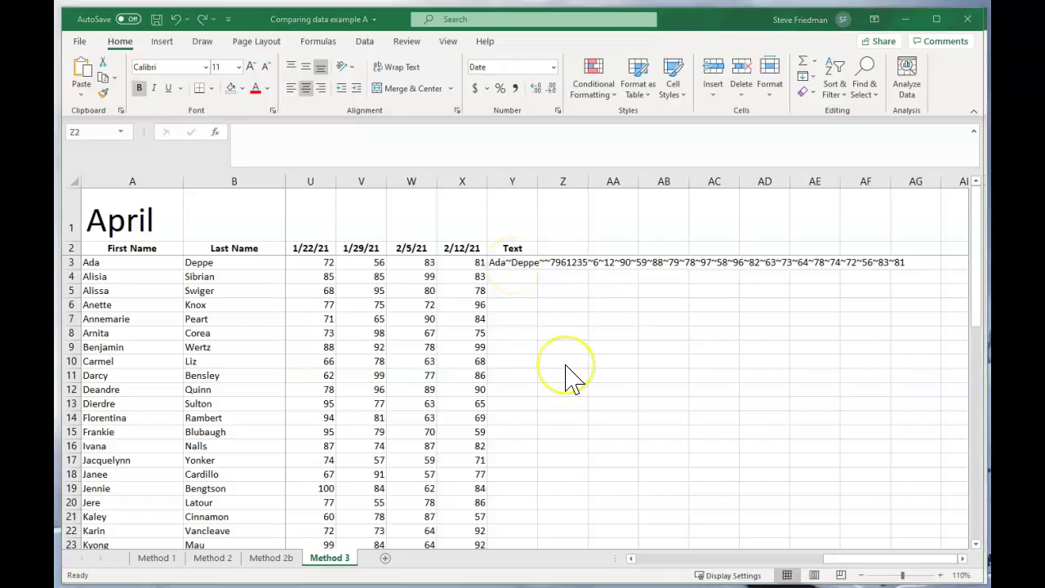
# Step: Switch to the Comparing data example B workbook and add the header Text in cell Y2 of its Method 3 sheet
pyautogui.hotkey('alt', 'Tab')
pyautogui.moveTo(719, 560); pyautogui.dragTo(915, 561)
pyautogui.click(757, 247)
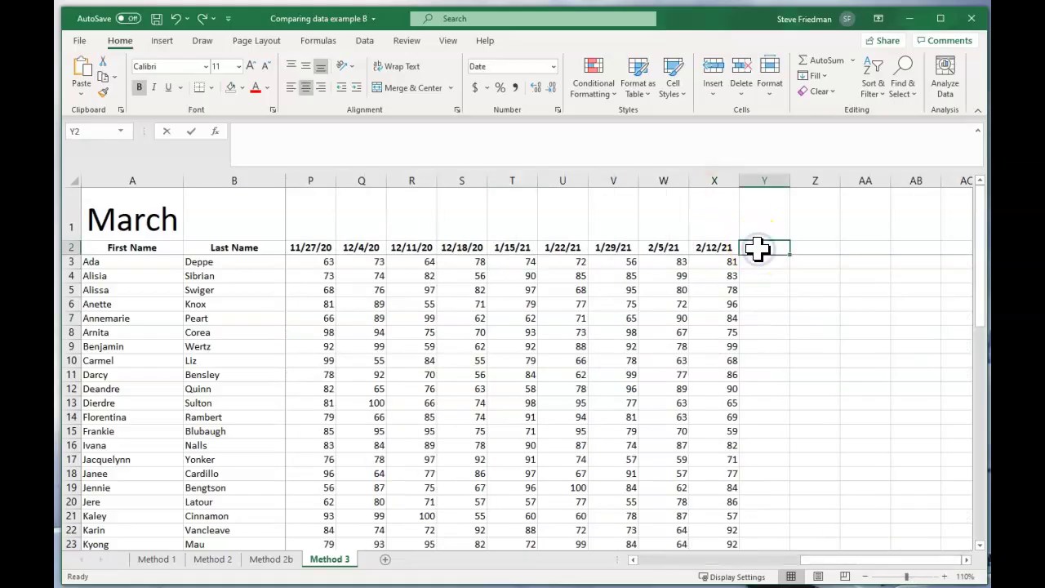
pyautogui.write('Text')
pyautogui.press('Return')
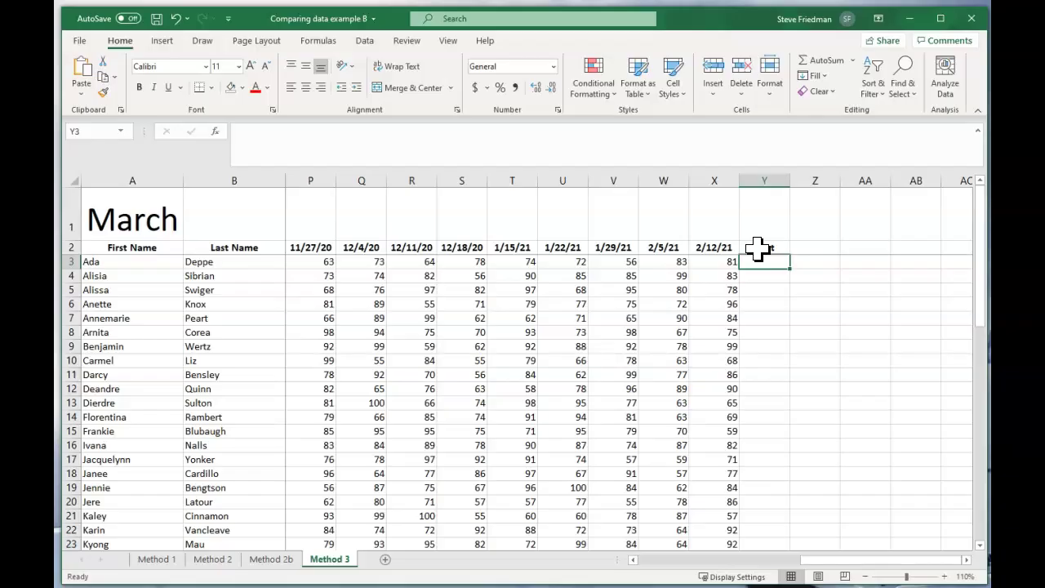
# Step: Enter =TEXTJOIN("~",FALSE,A3:X3) in cell Y3 of the March Method 3 sheet
pyautogui.write('=textjoi')
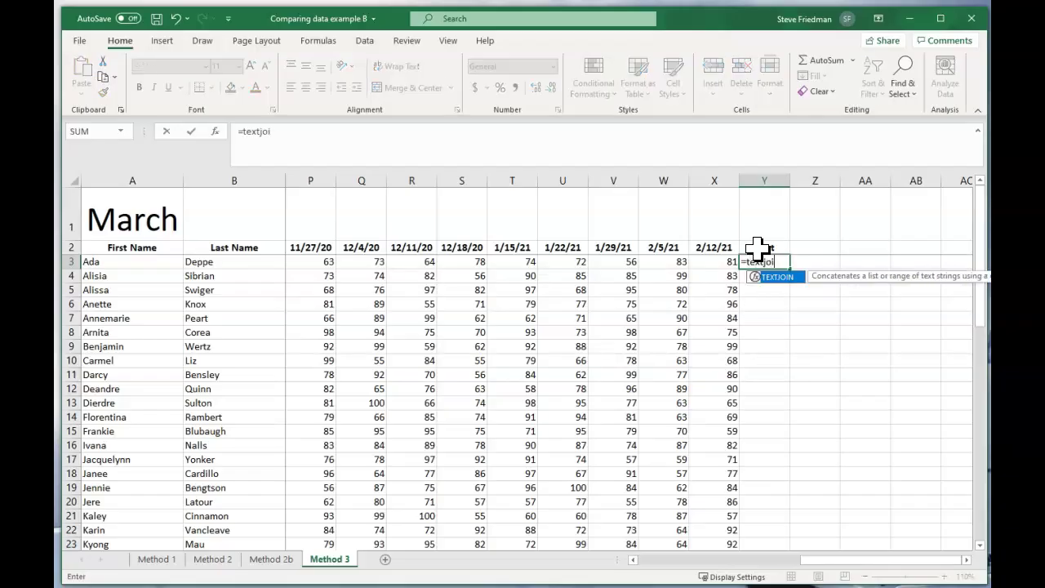
pyautogui.write('n(')
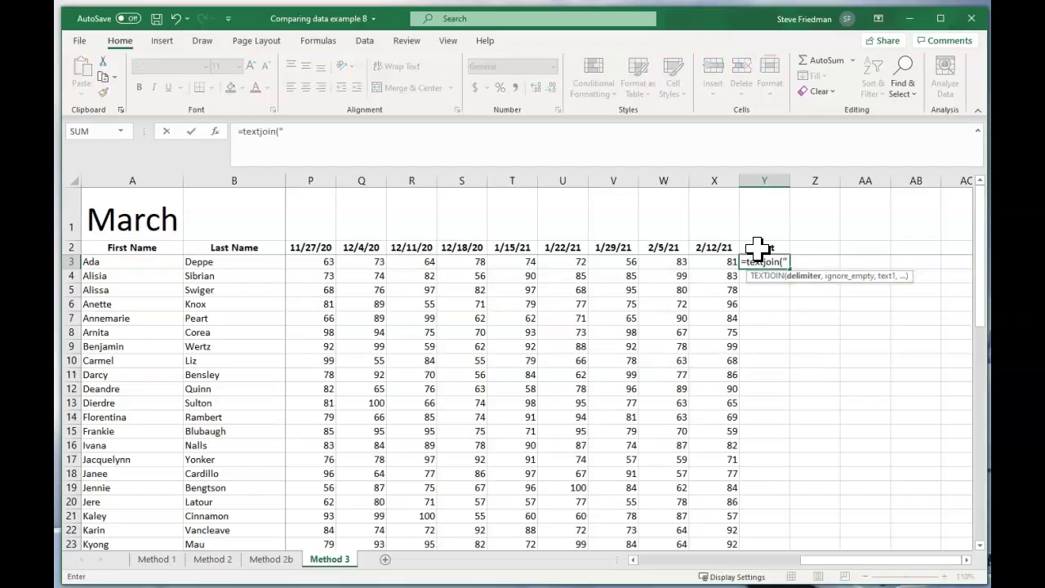
pyautogui.write('"~",')
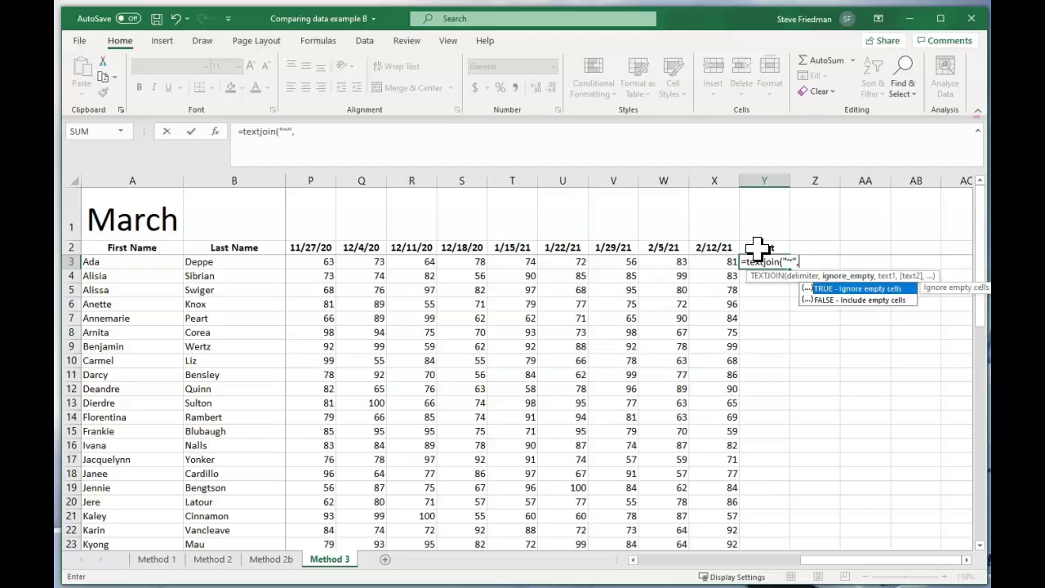
pyautogui.write('false')
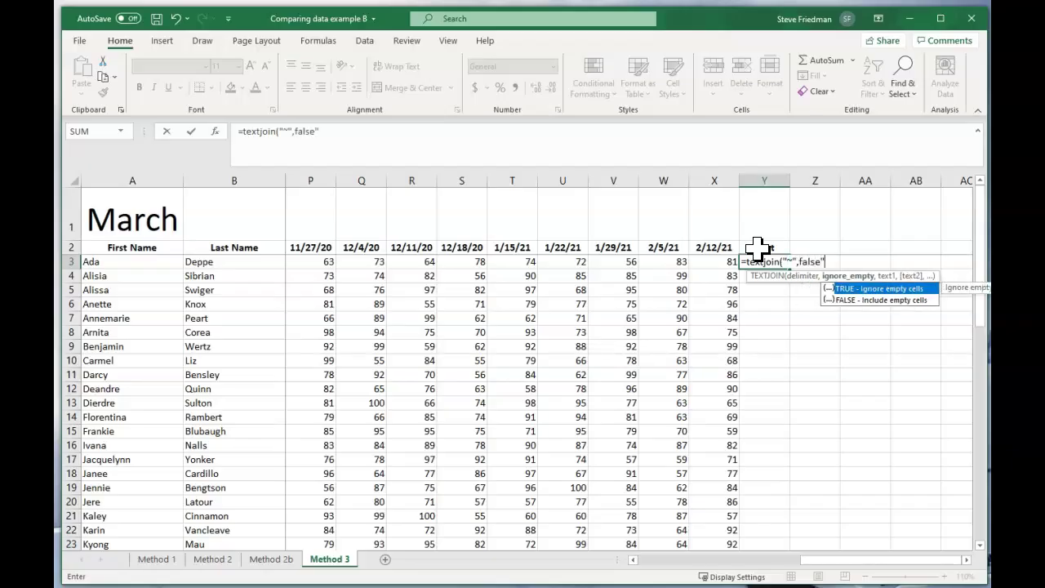
pyautogui.write('",')
pyautogui.press('BackSpace')
pyautogui.press('BackSpace')
pyautogui.write('"')
pyautogui.press('BackSpace')
pyautogui.write(',')
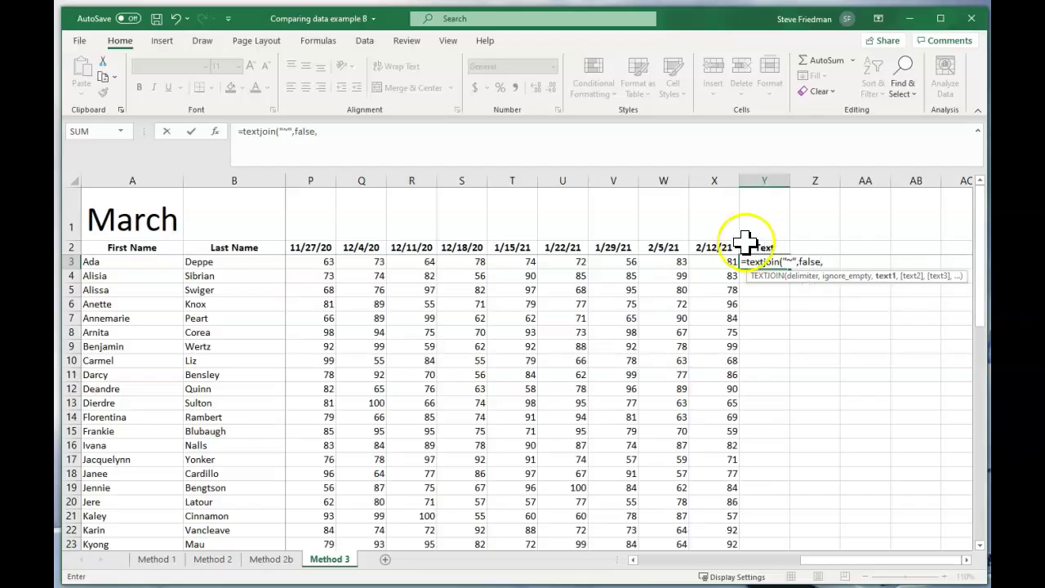
pyautogui.moveTo(726, 262); pyautogui.dragTo(162, 261)
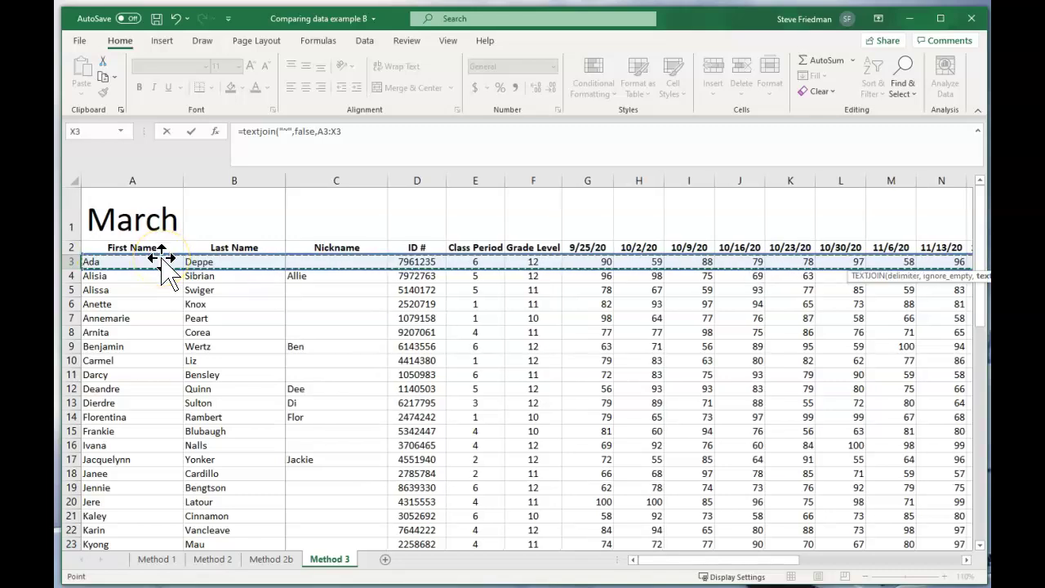
pyautogui.write(')')
pyautogui.hotkey('ctrl', 'Return')
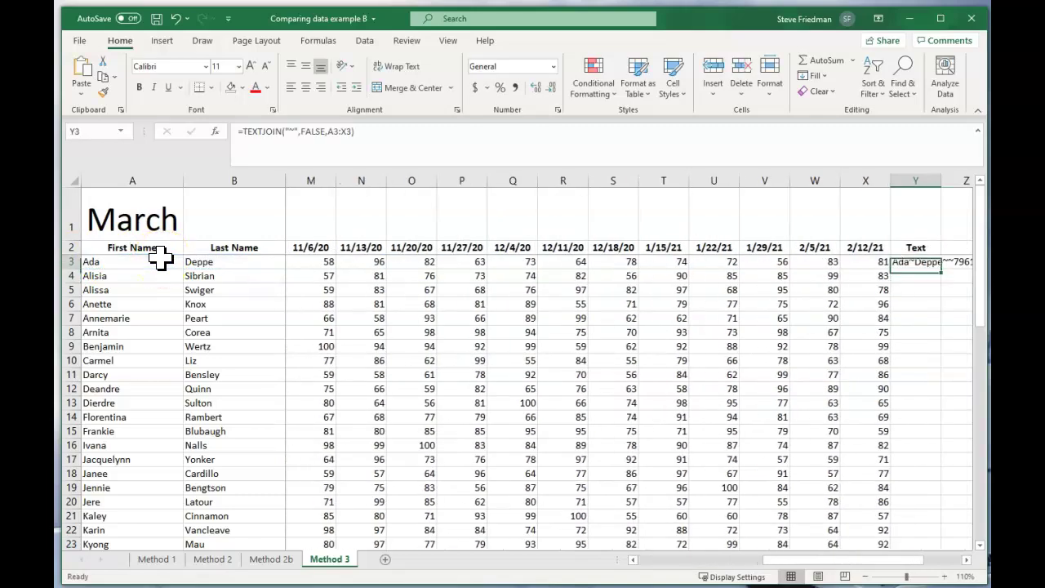
# Step: Fill the TEXTJOIN formula down the Text column for all students in the March sheet and in the April sheet
pyautogui.doubleClick(941, 269)
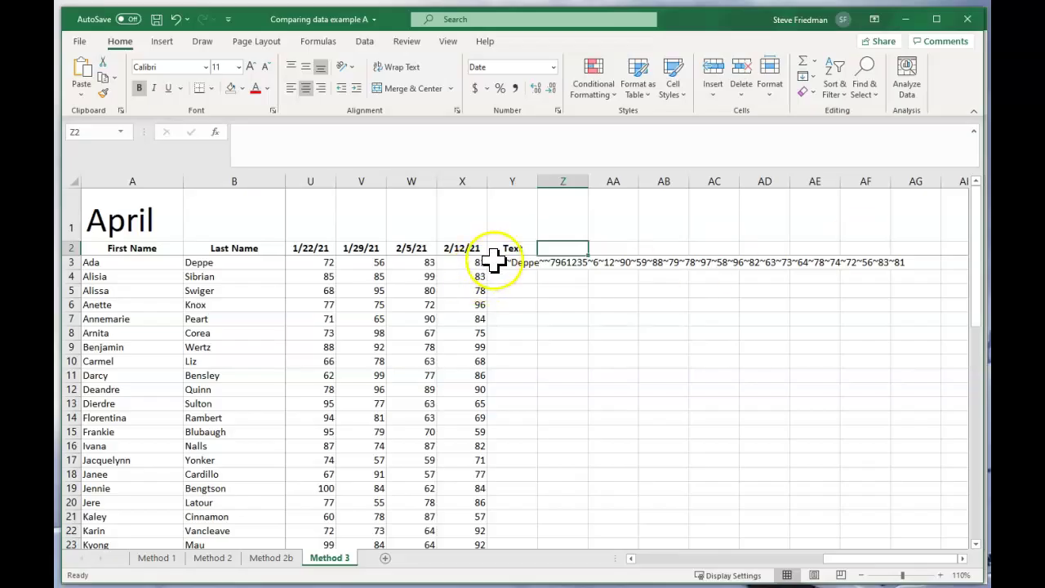
pyautogui.click(498, 262)
pyautogui.doubleClick(537, 269)
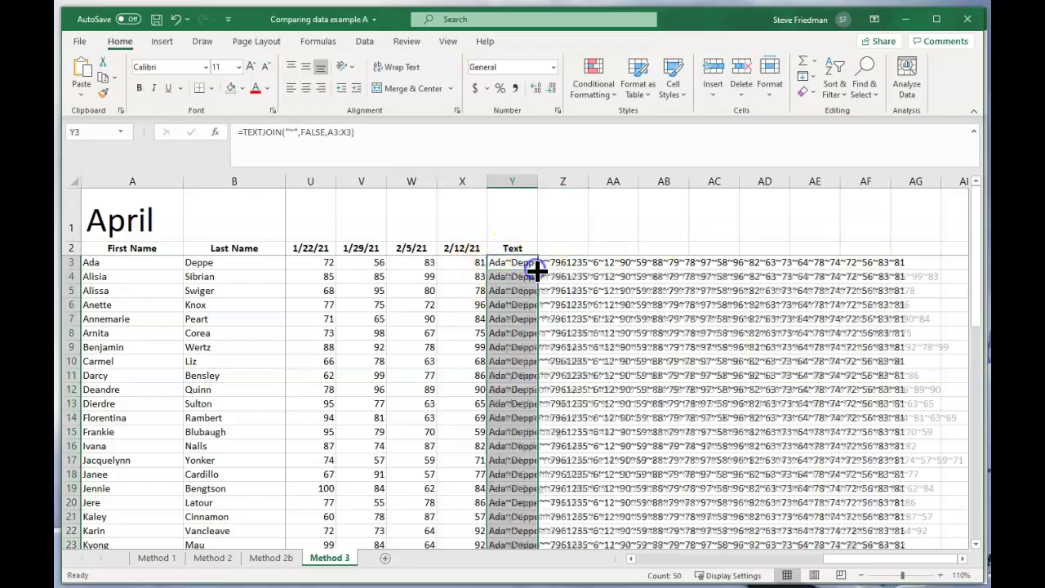
# Step: Add the header Check in cell Z2 of the April Method 3 sheet
pyautogui.click(558, 248)
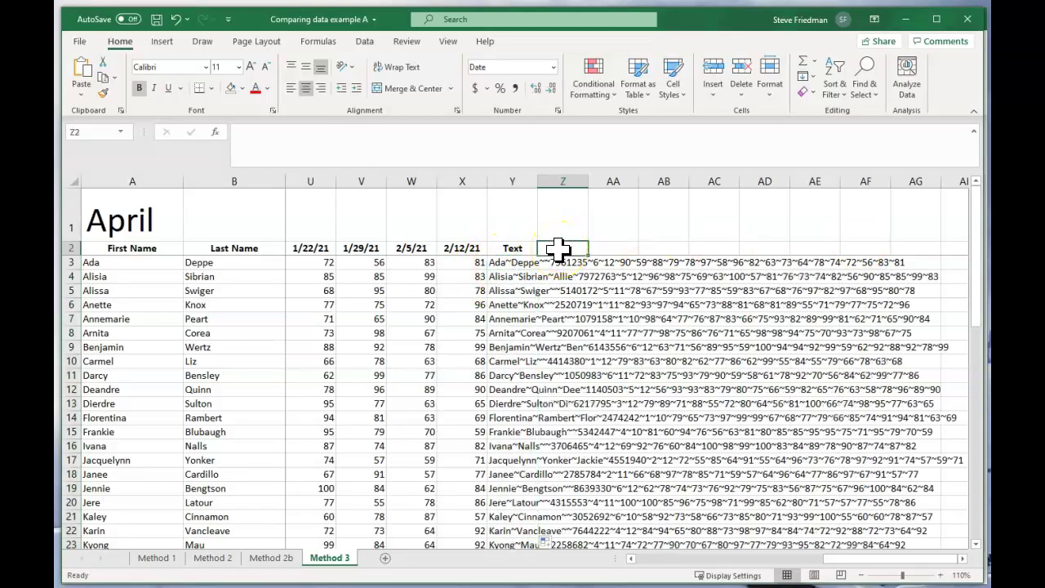
pyautogui.write('Check')
pyautogui.press('Return')
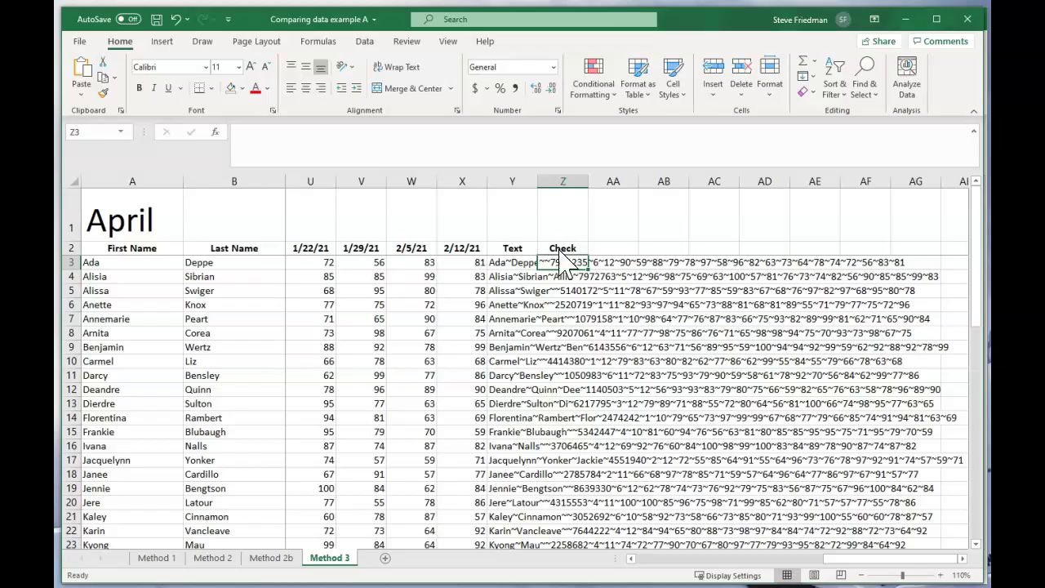
# Step: Enter =COUNTIF('[Comparing data example B.xlsx]Method 3'!$Y:$Y,Y3) in April cell Z3 and fill it down the Check column
pyautogui.write('=')
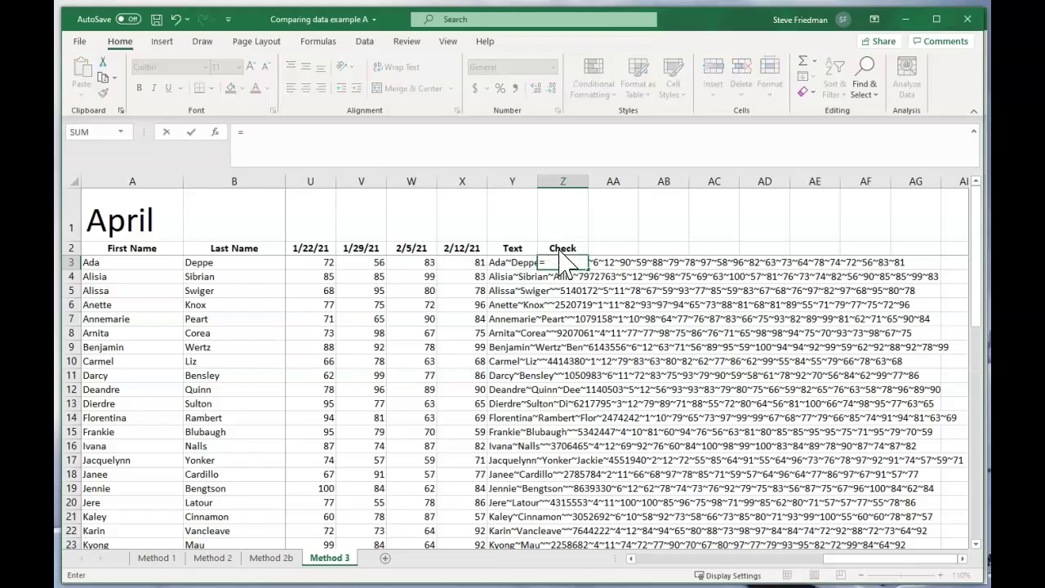
pyautogui.write('countif(')
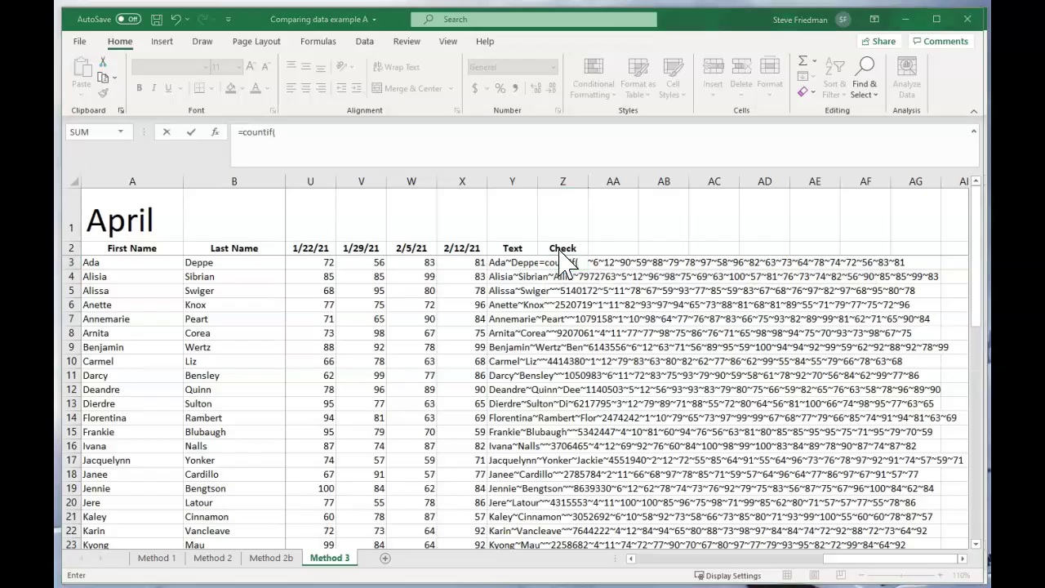
pyautogui.hotkey('ctrl', 'Tab')
pyautogui.click(914, 175)
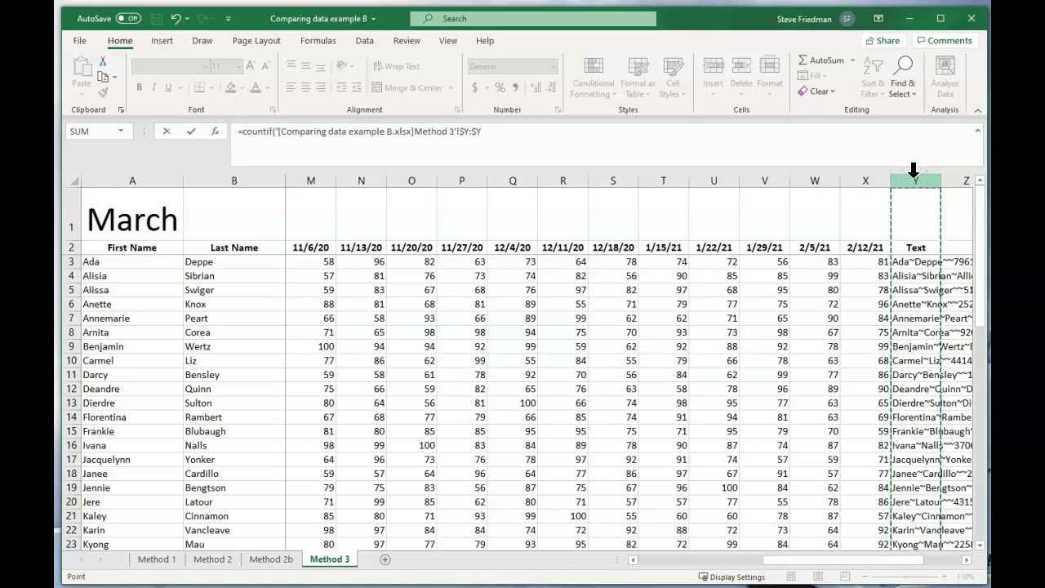
pyautogui.write(',')
pyautogui.hotkey('ctrl', 'Tab')
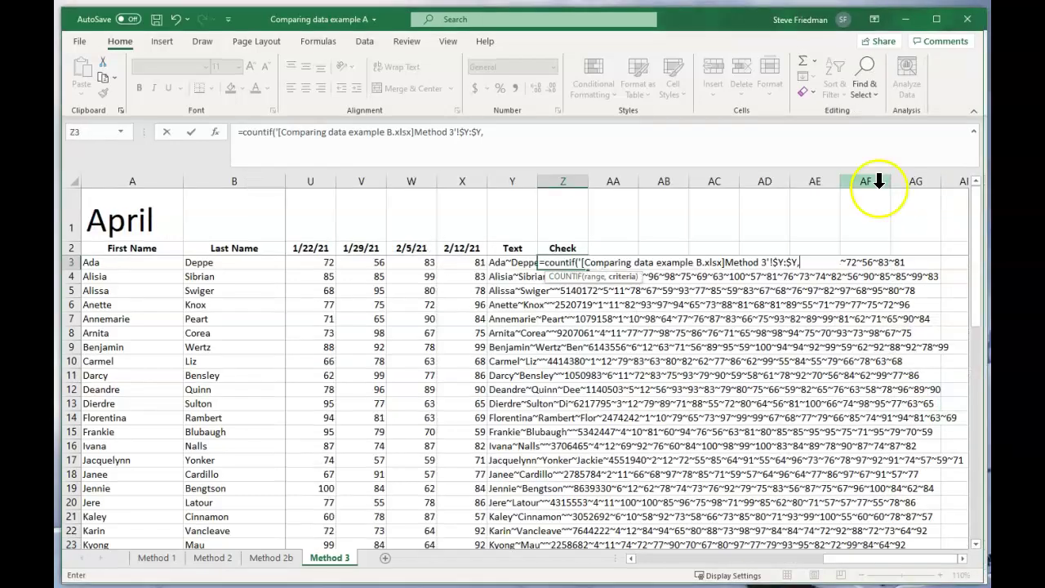
pyautogui.click(506, 261)
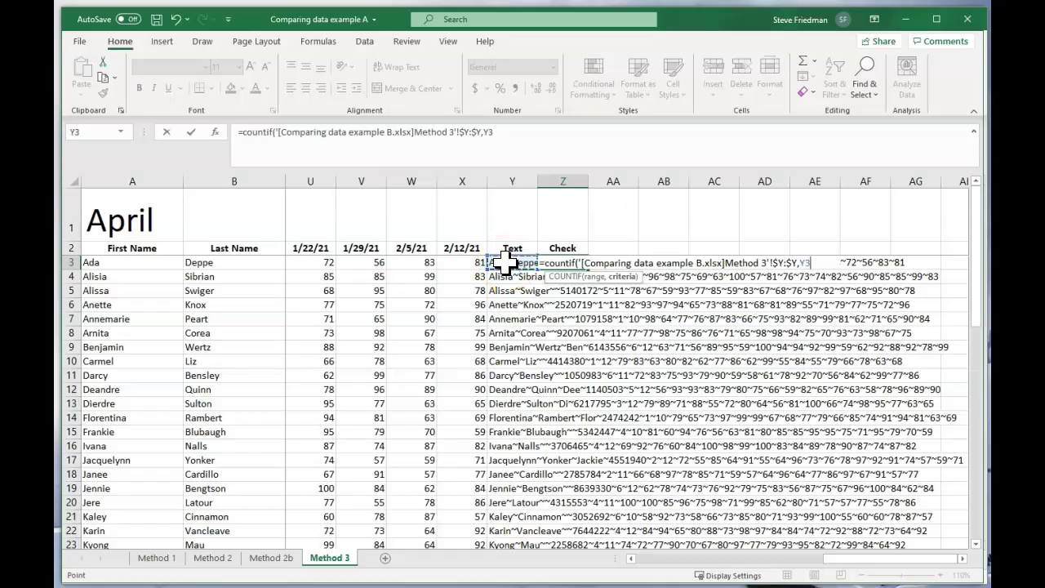
pyautogui.write('+')
pyautogui.hotkey('ctrl', 'Return')
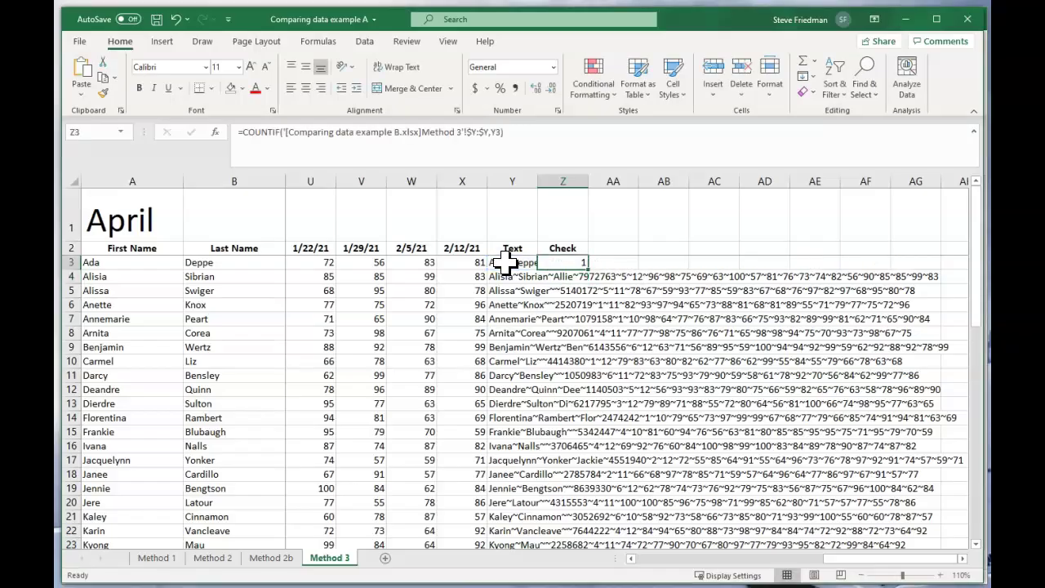
pyautogui.doubleClick(588, 268)
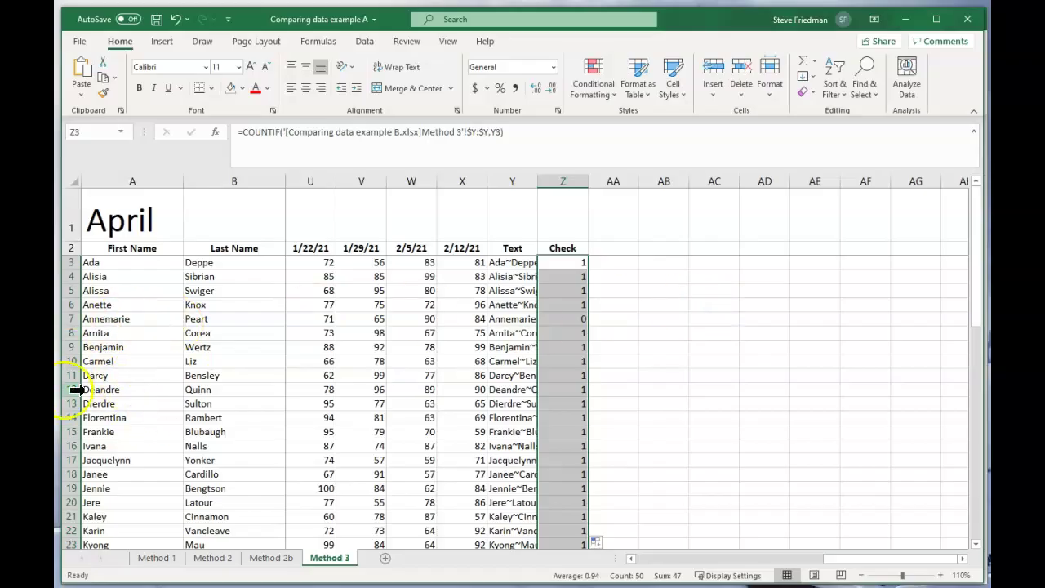
# Step: Add filters to header row 2 of the April Method 3 sheet and filter the Check column to show only 0
pyautogui.click(72, 248)
pyautogui.click(835, 88)
pyautogui.click(858, 171)
pyautogui.click(552, 318)
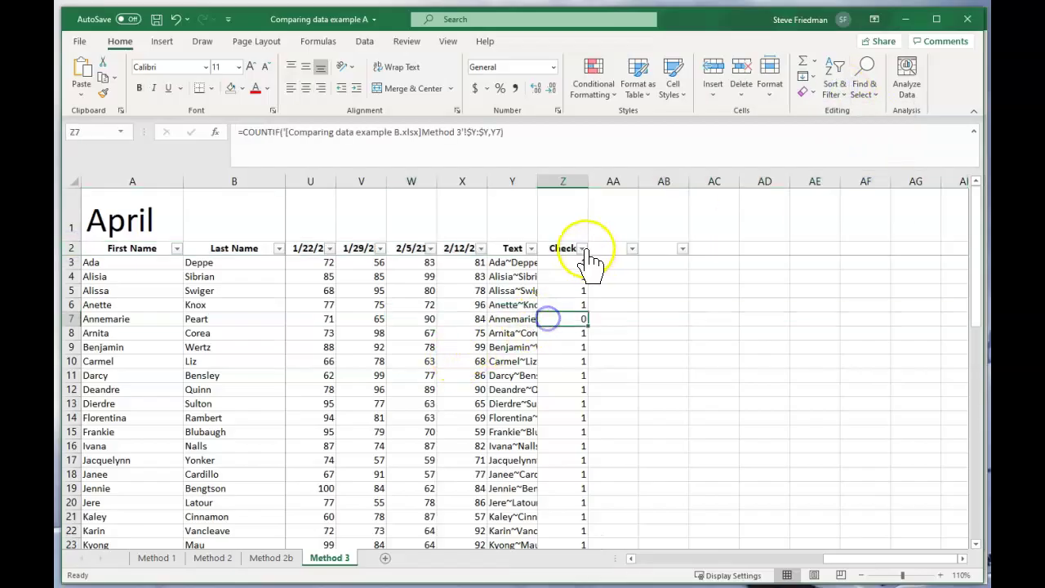
pyautogui.click(582, 248)
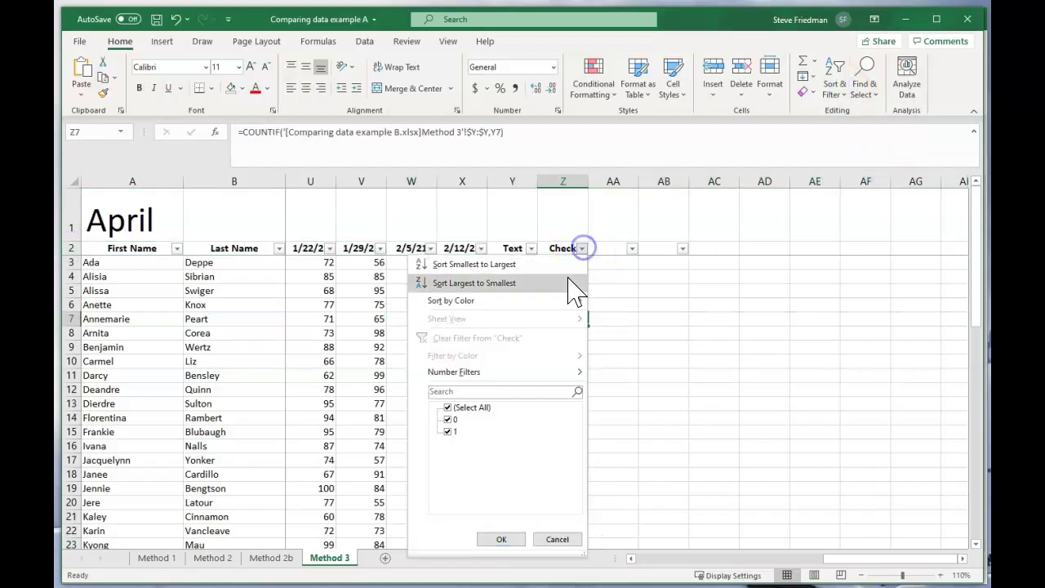
pyautogui.click(450, 431)
pyautogui.click(502, 539)
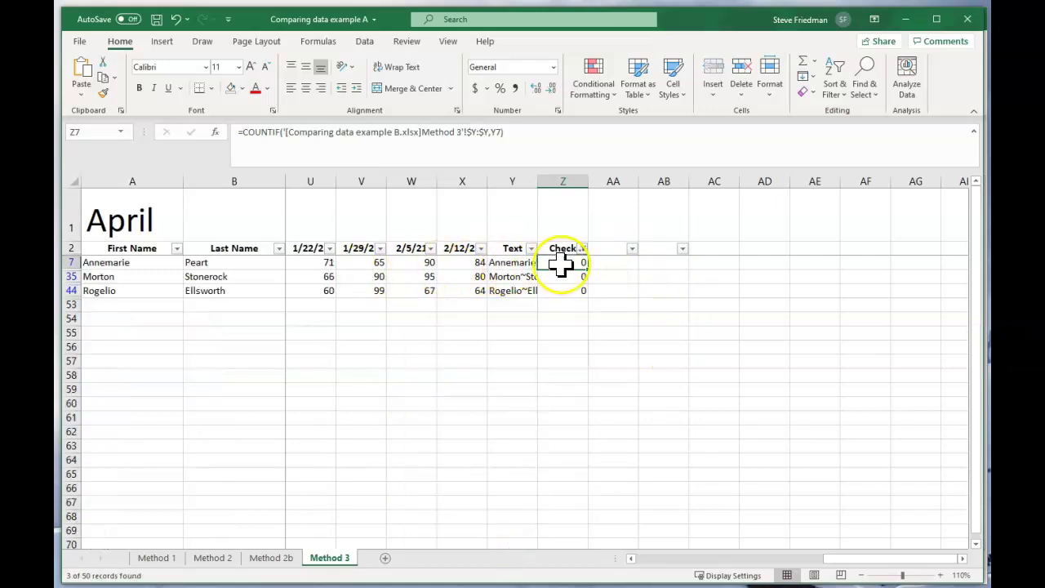
# Step: AutoFit the width of the Text column in the April Method 3 sheet to show the full joined strings
pyautogui.click(508, 262)
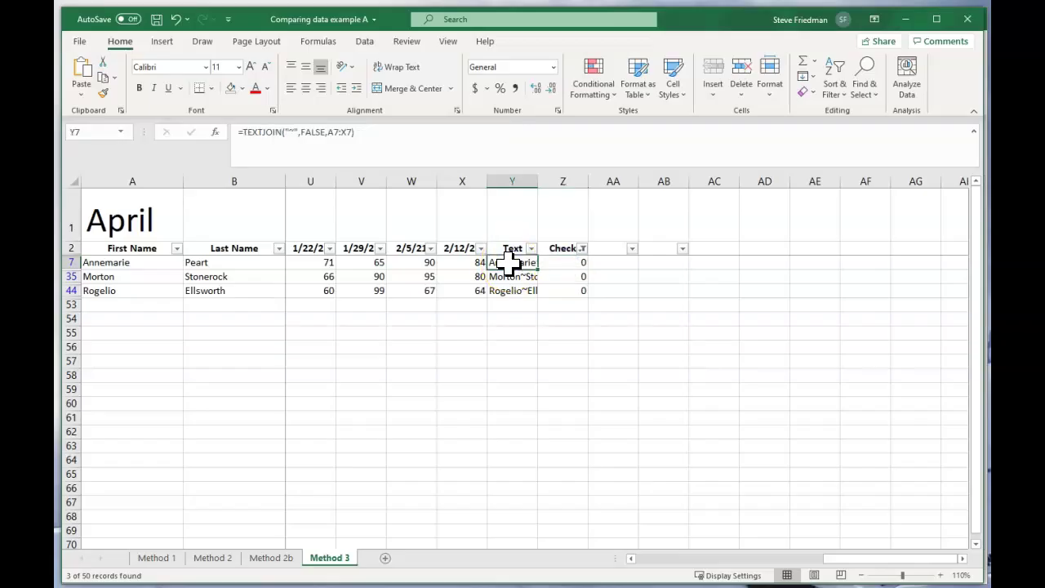
pyautogui.doubleClick(536, 181)
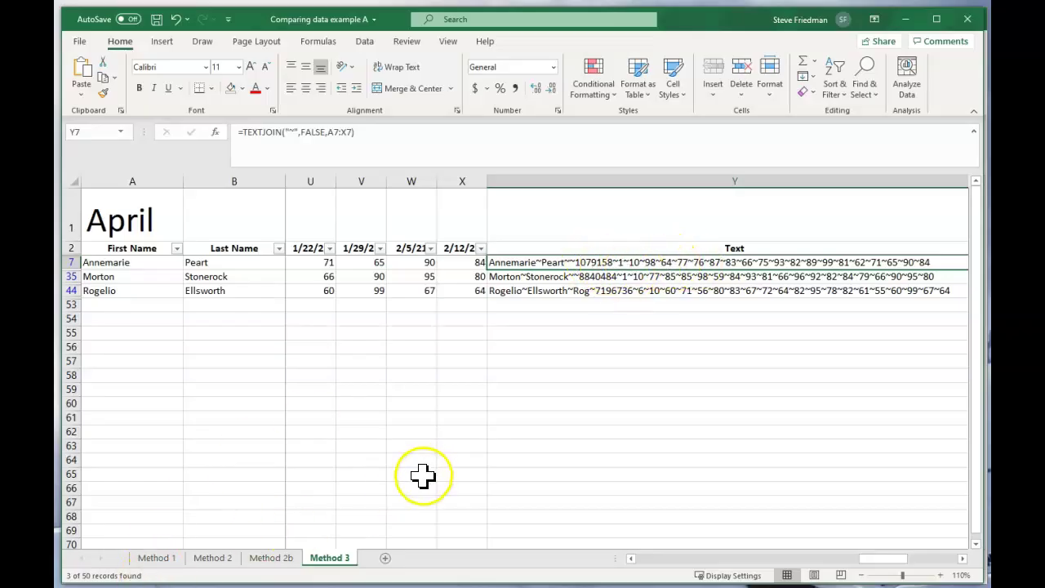
# Step: Switch to the March workbook and examine row 7's records and Text string in Method 3, comparing them with the filtered April row 7
pyautogui.hotkey('alt', 'Tab')
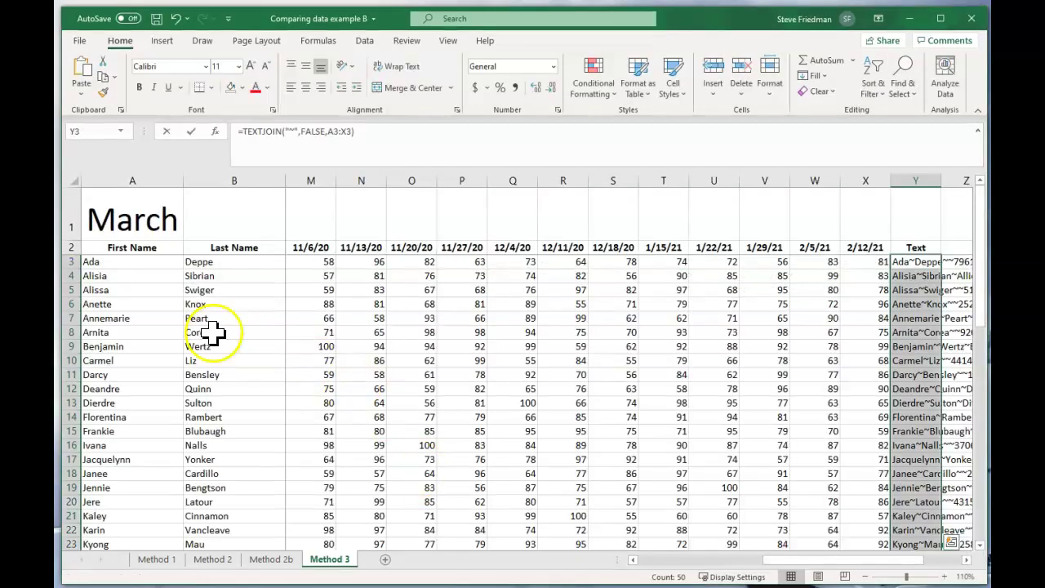
pyautogui.click(180, 319)
pyautogui.press('Right')
pyautogui.press('Right')
pyautogui.press('Right')
pyautogui.press('Right')
pyautogui.press('Right')
pyautogui.press('Right')
pyautogui.press('Right')
pyautogui.press('Right')
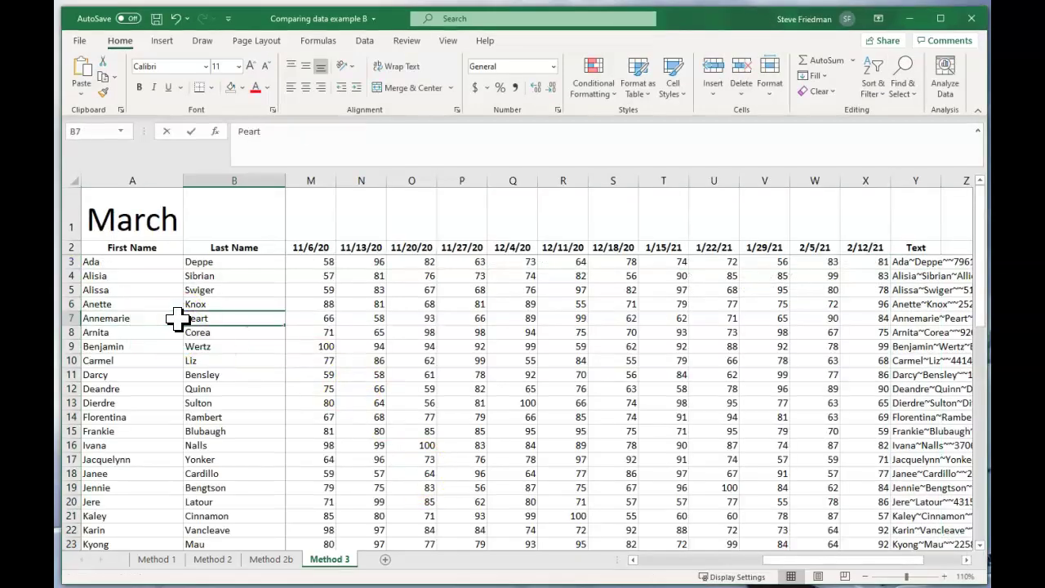
pyautogui.press('Right')
pyautogui.press('Right')
pyautogui.press('Right')
pyautogui.press('Right')
pyautogui.press('Right')
pyautogui.press('Right')
pyautogui.press('Right')
pyautogui.press('Right')
pyautogui.press('Right')
pyautogui.press('Right')
pyautogui.press('Right')
pyautogui.press('Right')
pyautogui.press('Right')
pyautogui.press('Right')
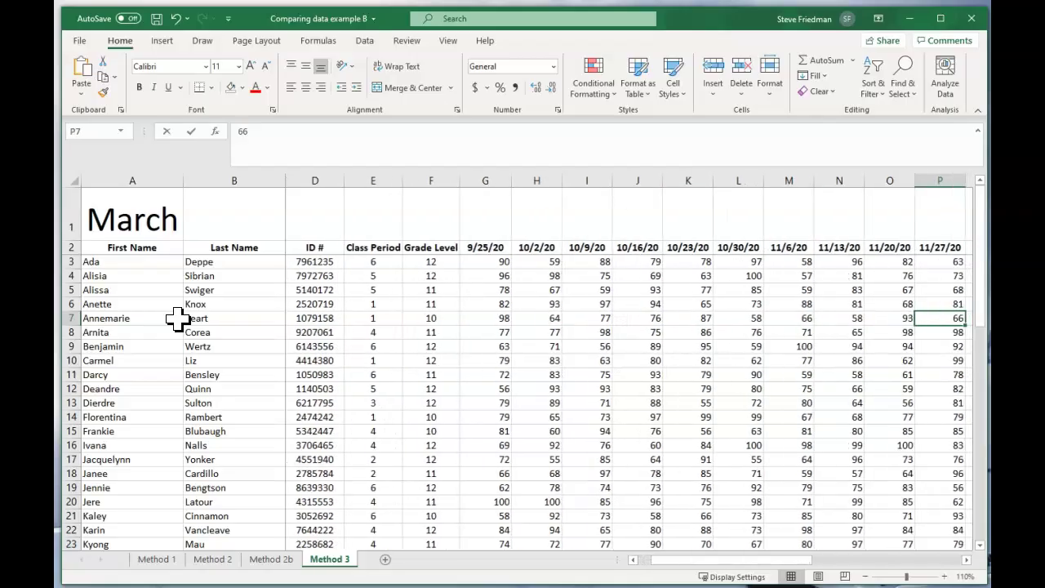
pyautogui.press('Right')
pyautogui.press('Right')
pyautogui.press('Right')
pyautogui.press('Right')
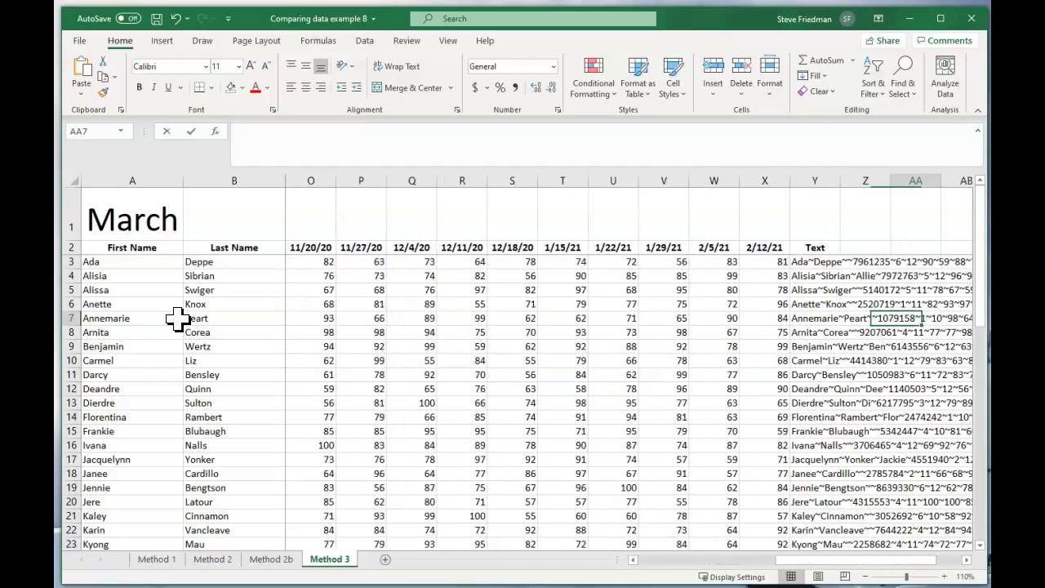
pyautogui.click(808, 320)
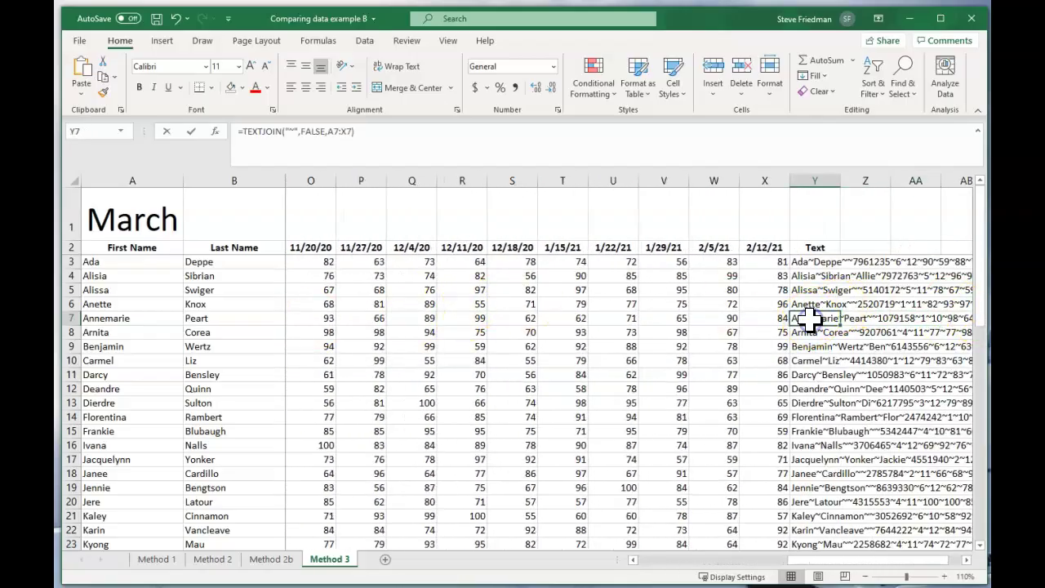
pyautogui.click(967, 561)
pyautogui.click(967, 561)
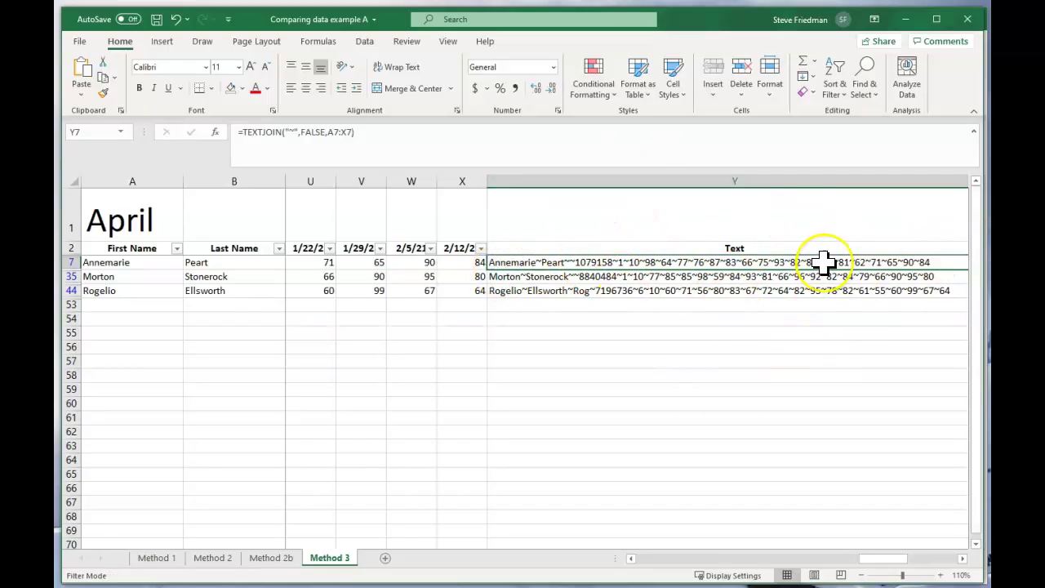
pyautogui.hotkey('alt', 'Tab')
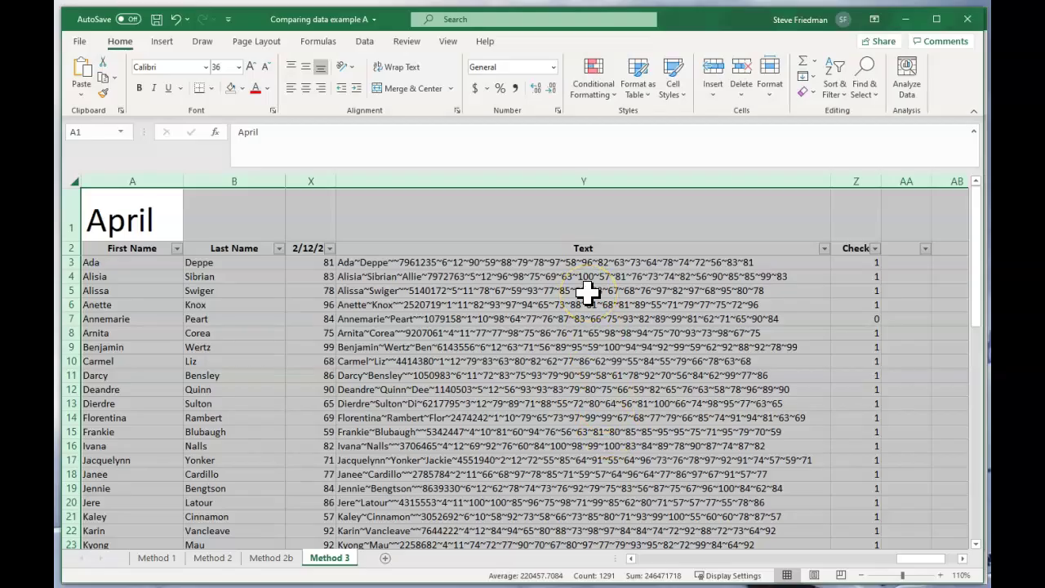
# Step: Switch to the browser and open the Excel Made Easy Class page of the Rockstar Excel site
pyautogui.press('alt')
pyautogui.press('alt')
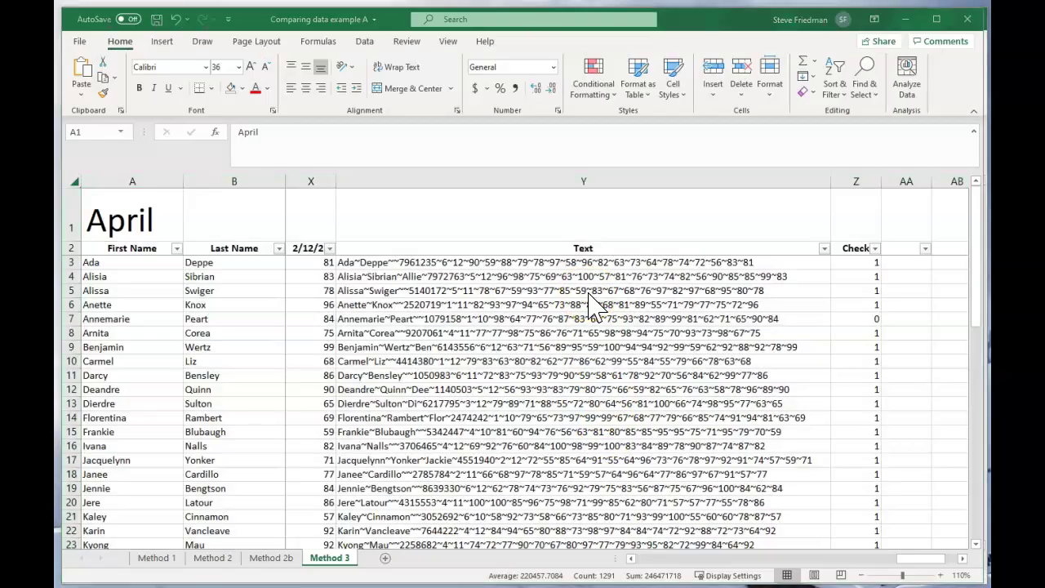
pyautogui.hotkey('alt', 'Tab')
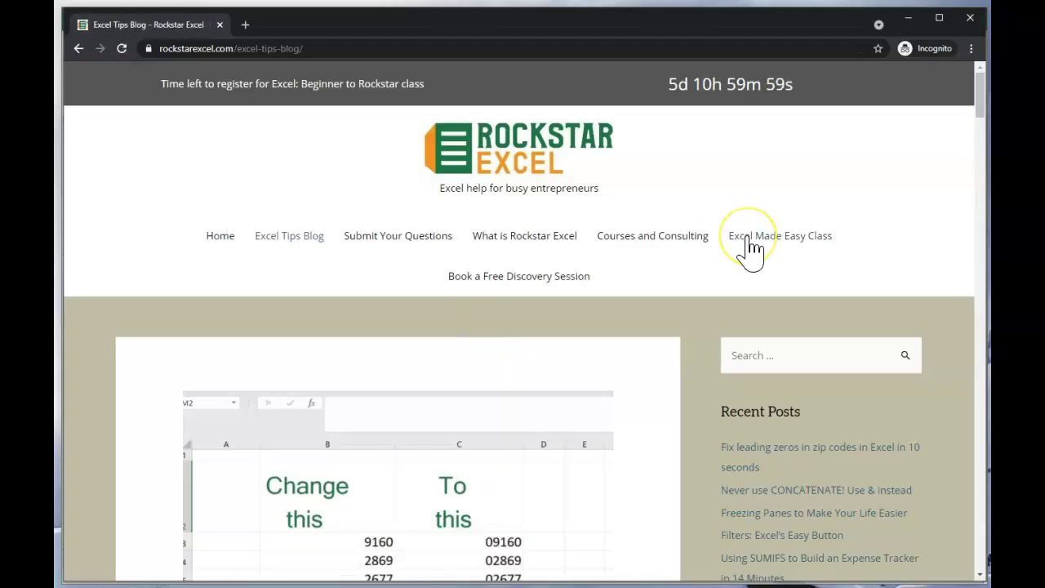
pyautogui.click(746, 239)
pyautogui.click(760, 234)
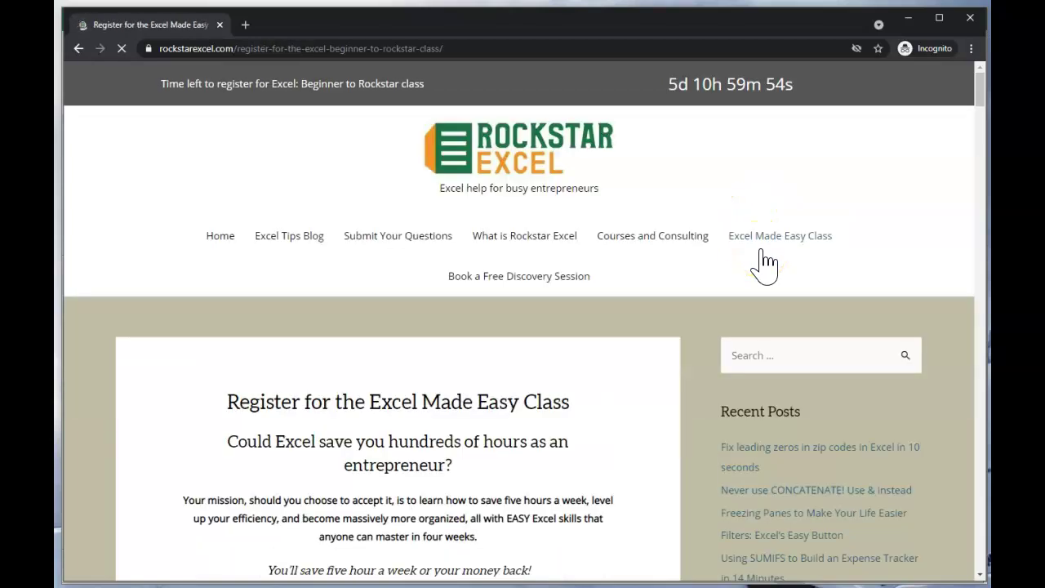
pyautogui.click(747, 257)
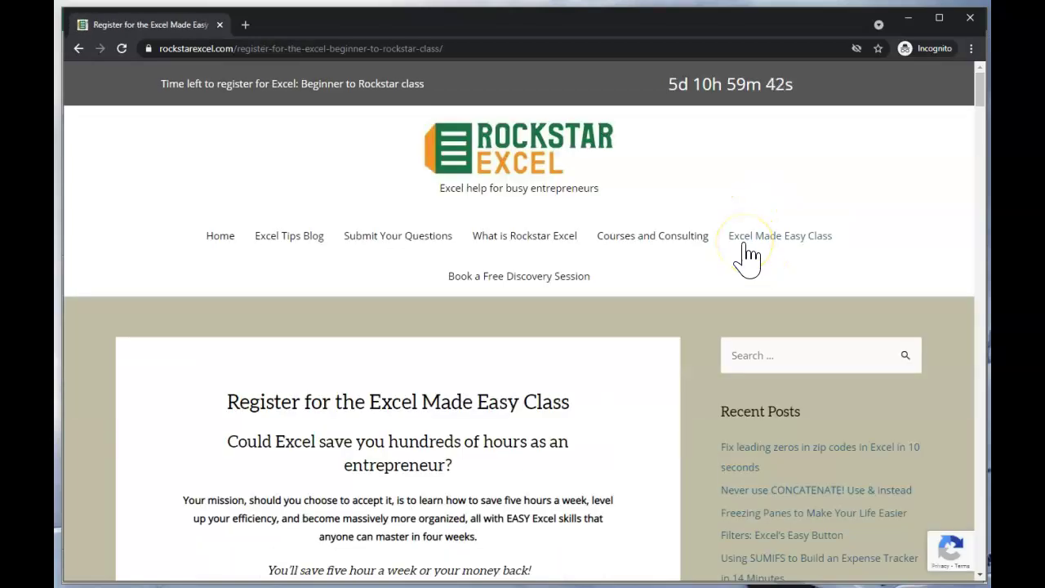